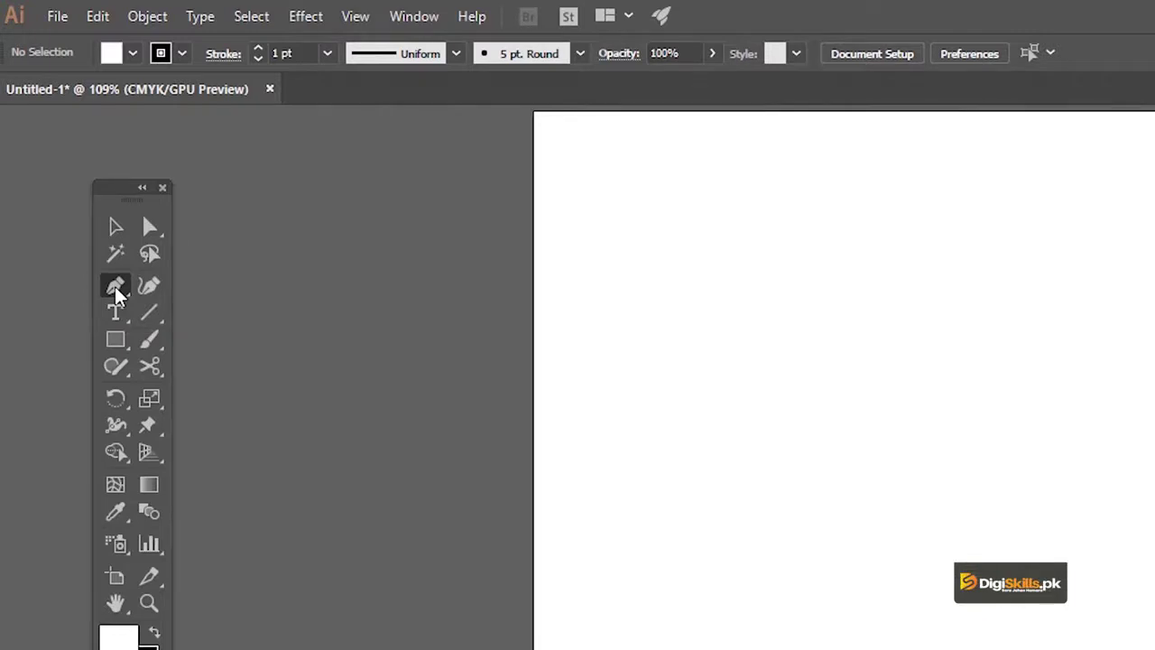
Select the Anchor Point Tool (Shift+C) from the Pen tool group
{"action": "left_click", "coordinate": [118, 287]}
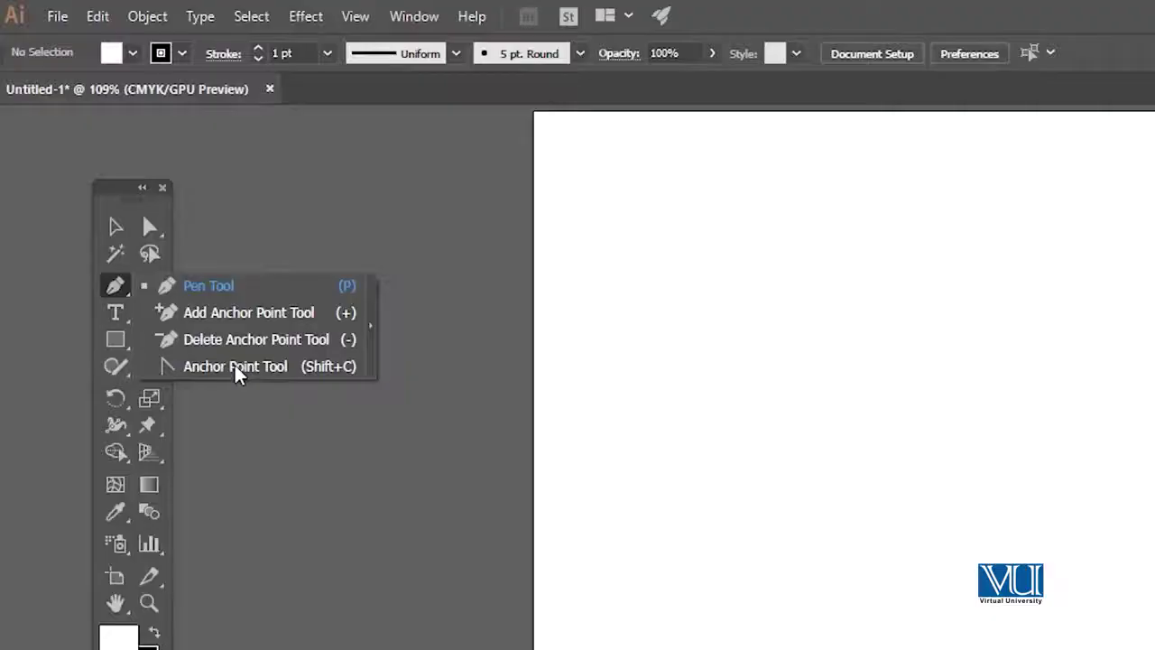
{"action": "left_click", "coordinate": [234, 366]}
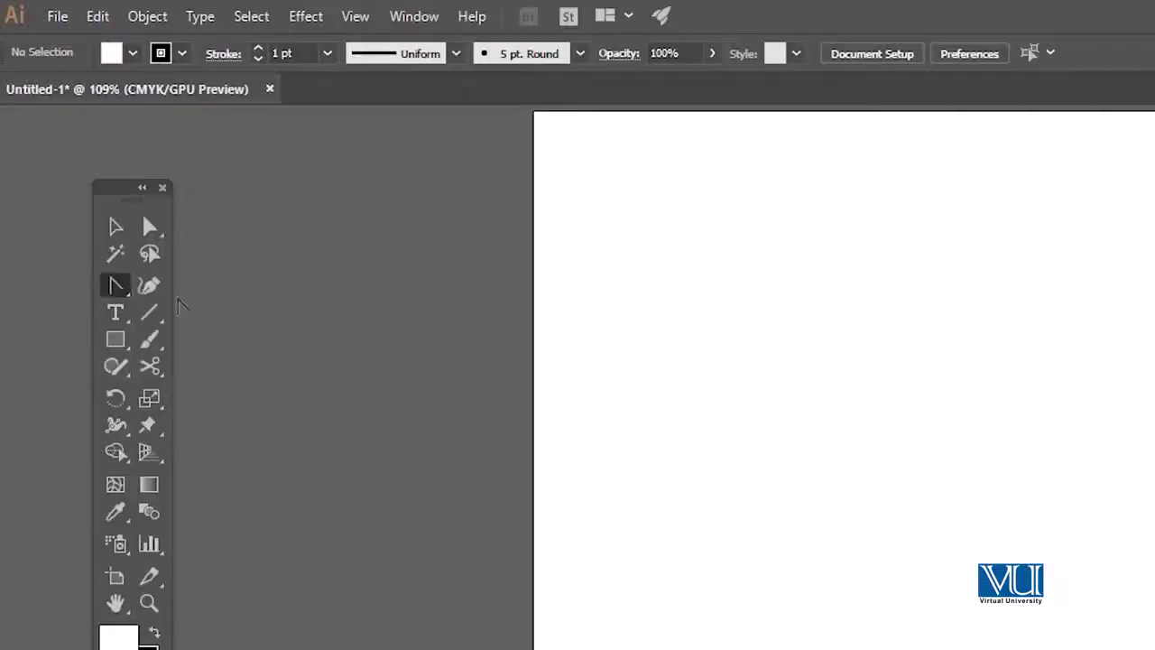
Draw a square about 2.01 in wide from its centre and select it
{"action": "left_click", "coordinate": [127, 338]}
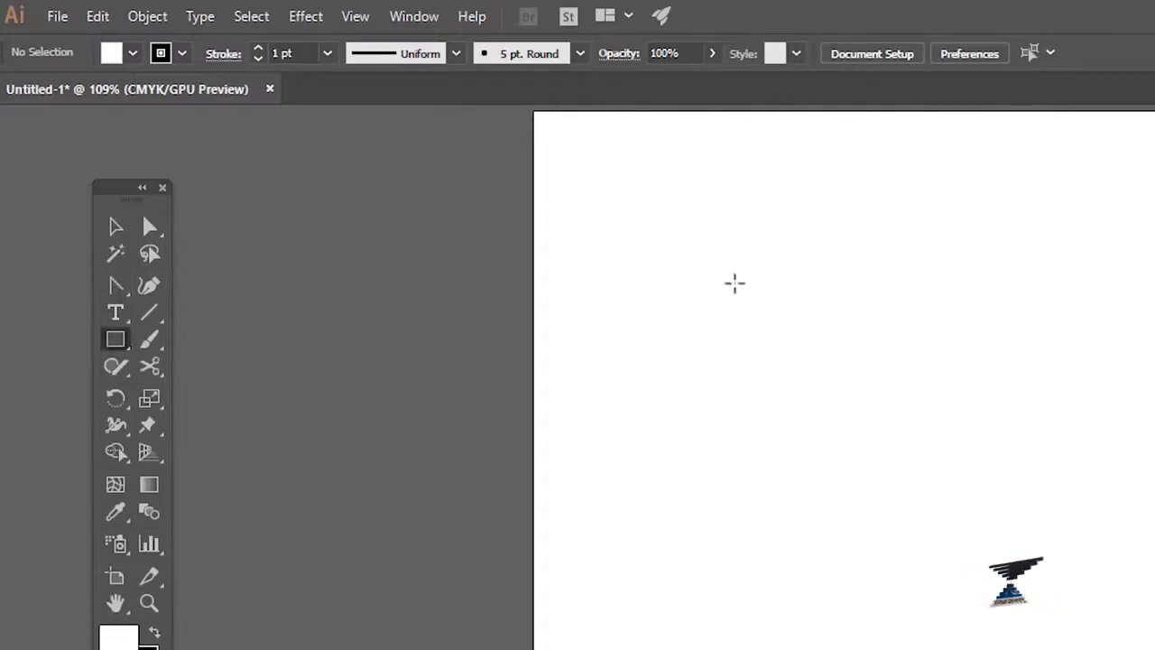
{"action": "left_click_drag", "start_coordinate": [769, 337], "coordinate": [859, 424]}
{"action": "key", "text": "v"}
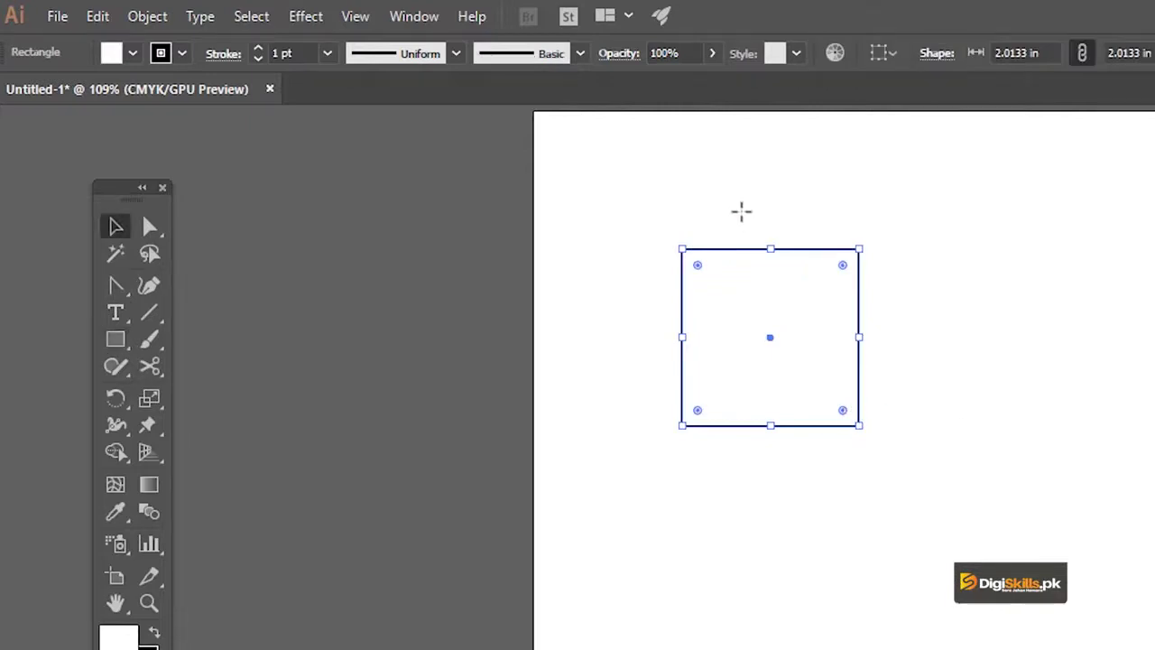
{"action": "left_click", "coordinate": [747, 211]}
{"action": "left_click", "coordinate": [755, 261]}
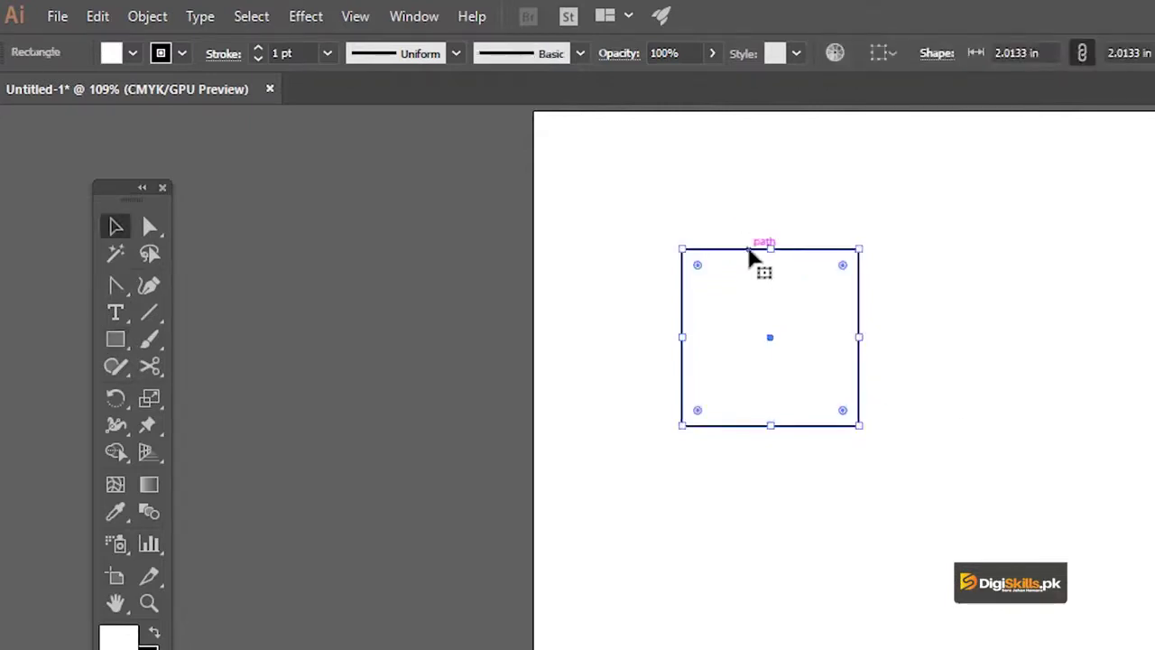
{"action": "left_click", "coordinate": [114, 297]}
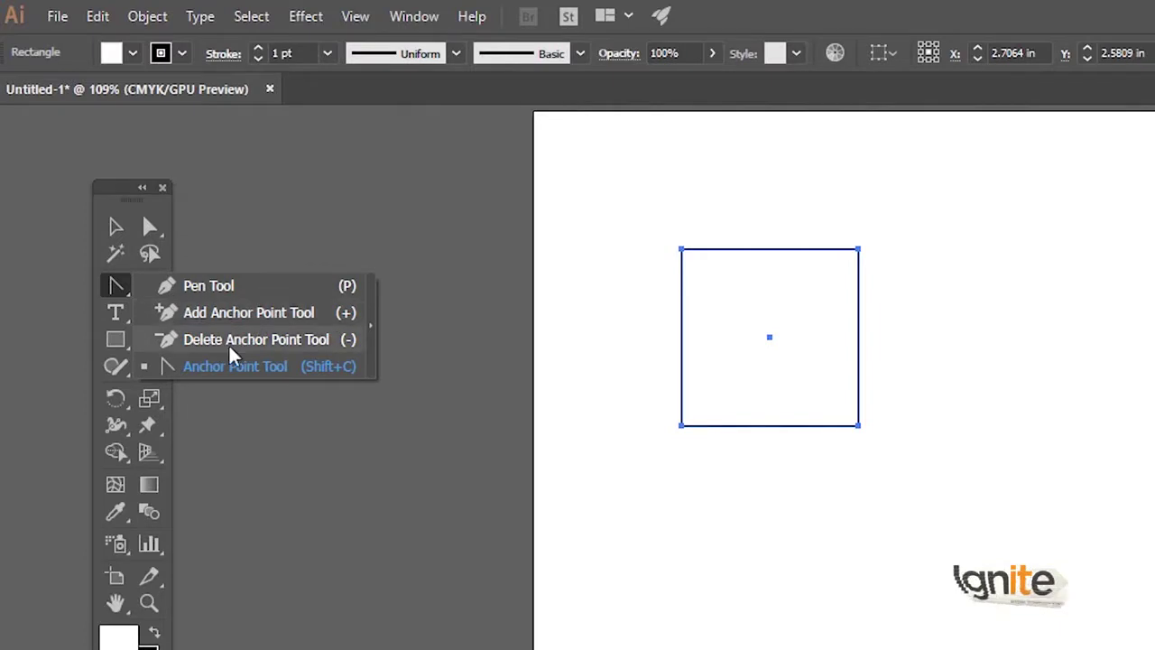
Delete the square's corner anchors one by one until nothing remains, undoing the first try once
{"action": "left_click", "coordinate": [231, 343]}
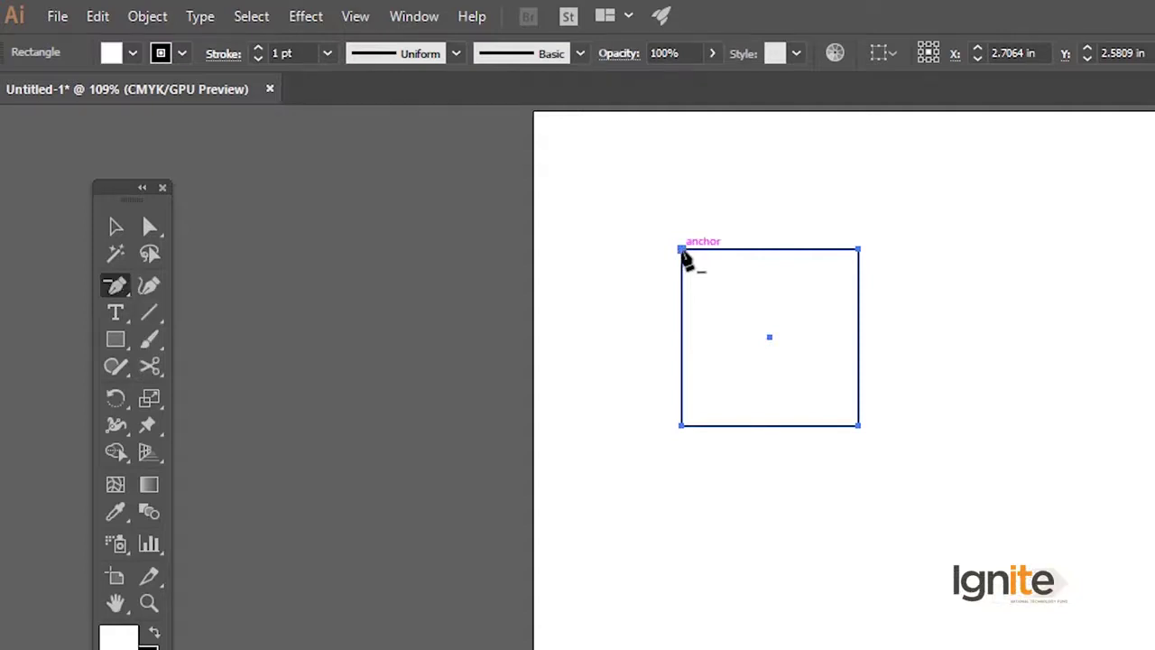
{"action": "left_click", "coordinate": [683, 251]}
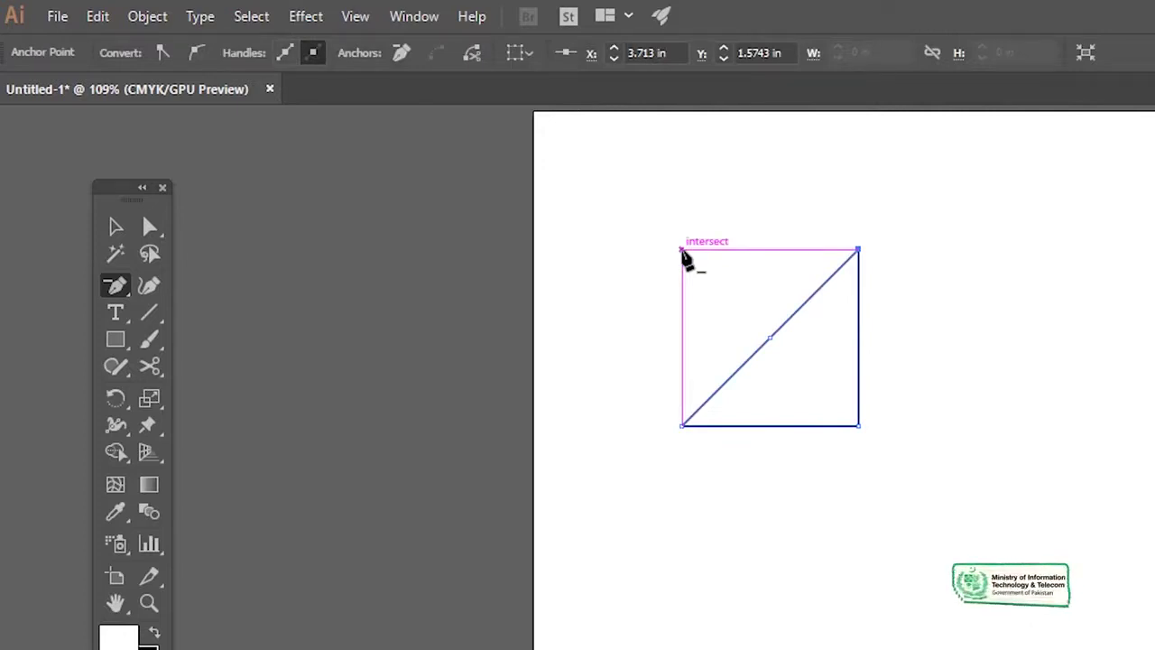
{"action": "key", "text": "ctrl+z"}
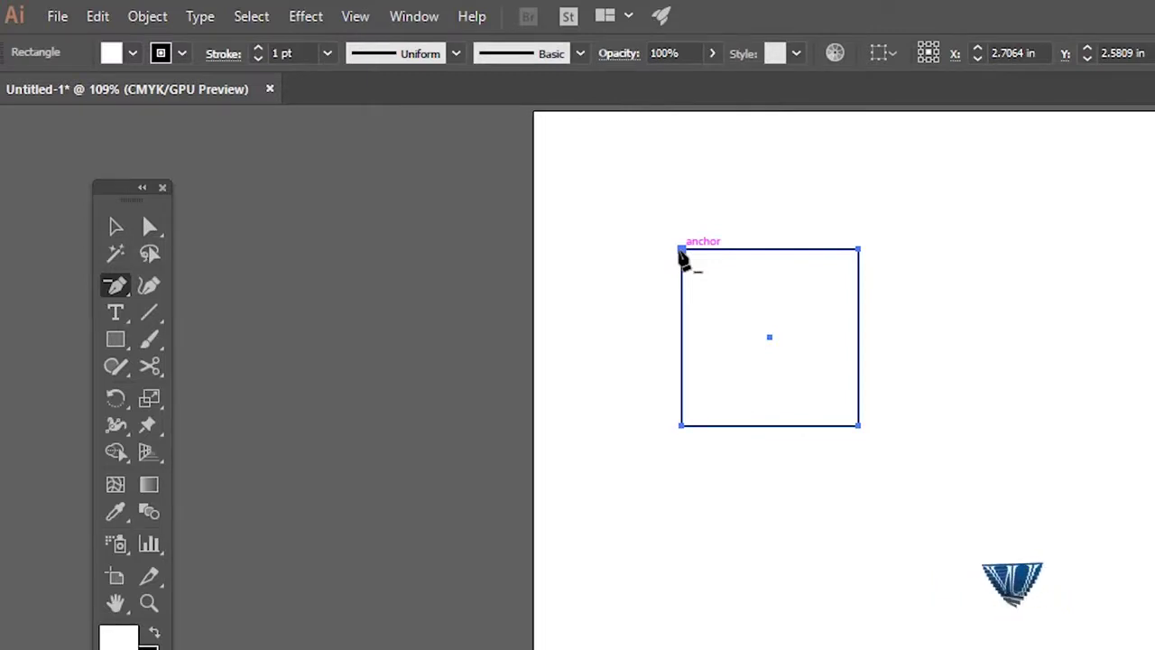
{"action": "left_click", "coordinate": [682, 250]}
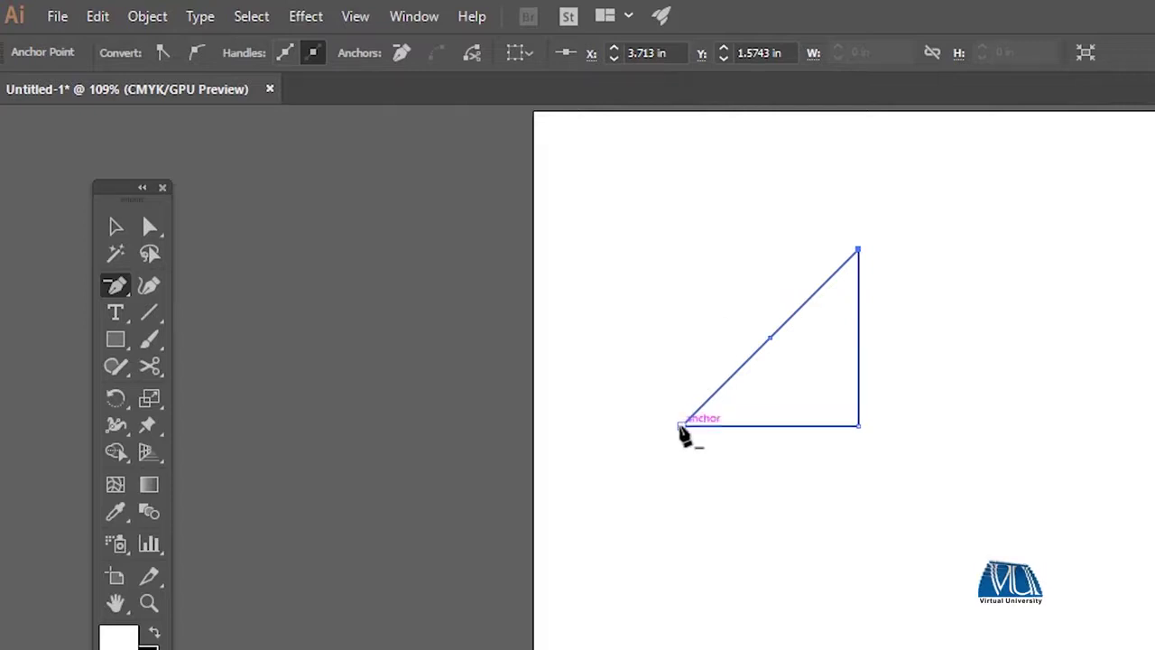
{"action": "left_click", "coordinate": [681, 426]}
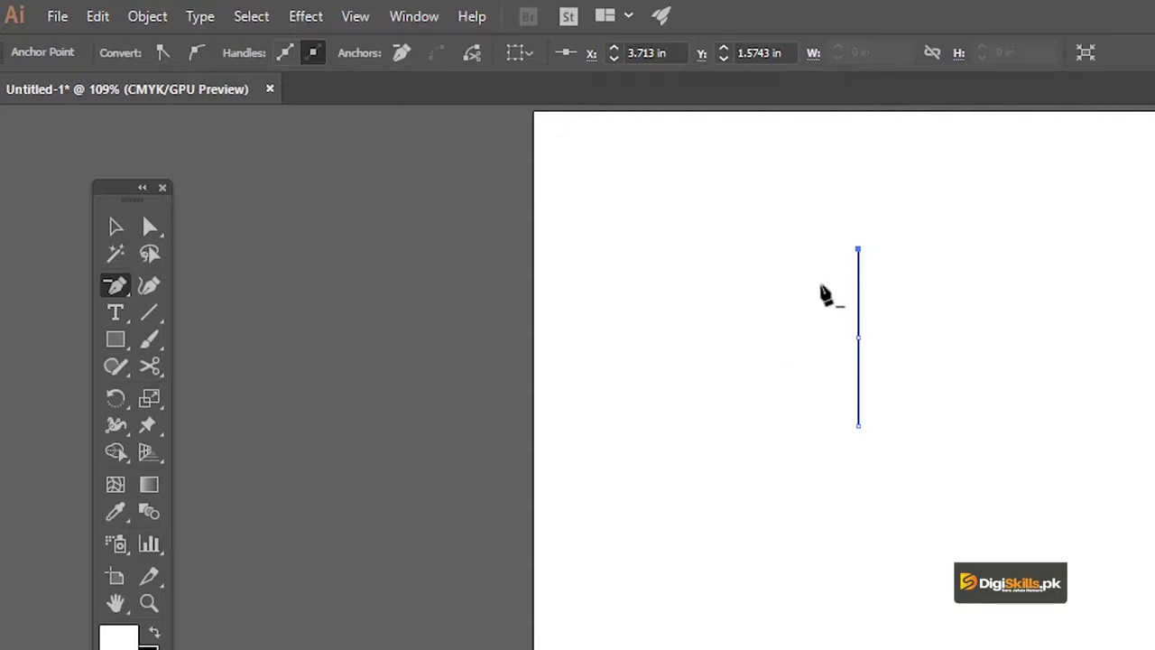
{"action": "left_click", "coordinate": [858, 250]}
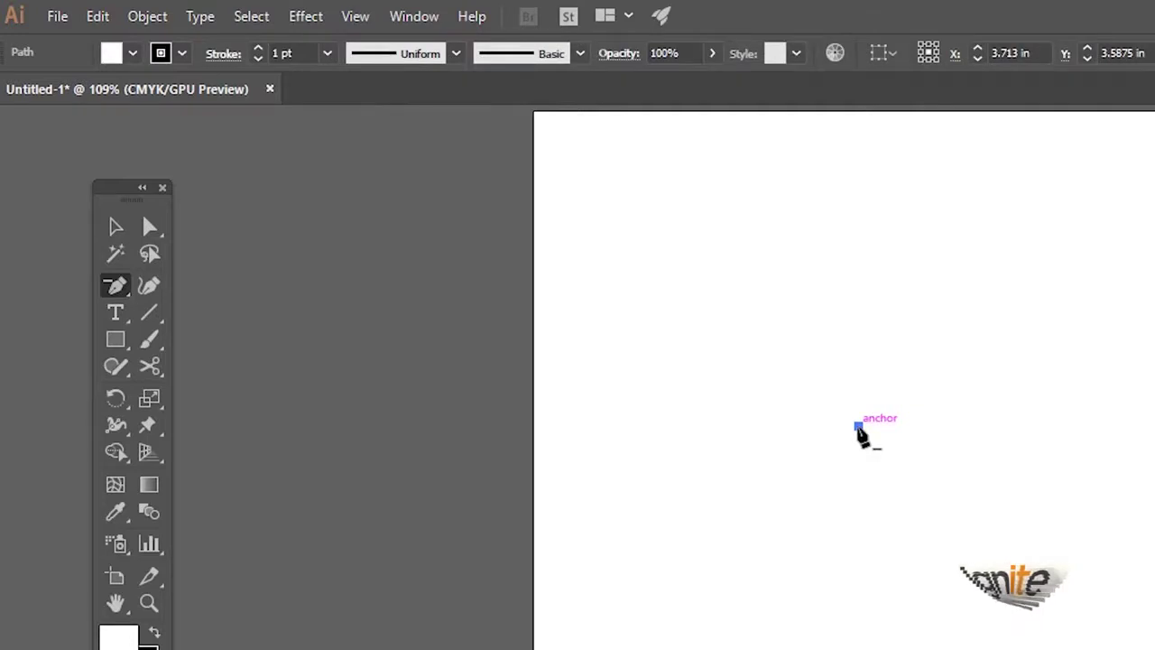
{"action": "left_click", "coordinate": [858, 430]}
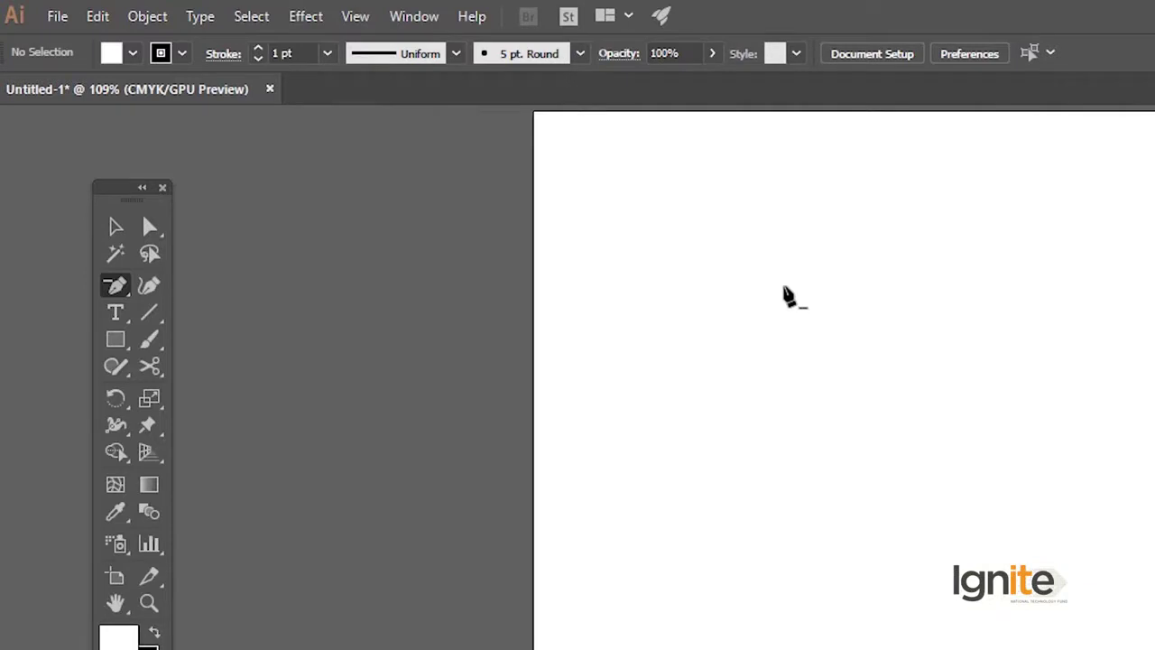
Draw a fresh square about 1.8858 in wide outward from its centre
{"action": "left_click", "coordinate": [120, 289]}
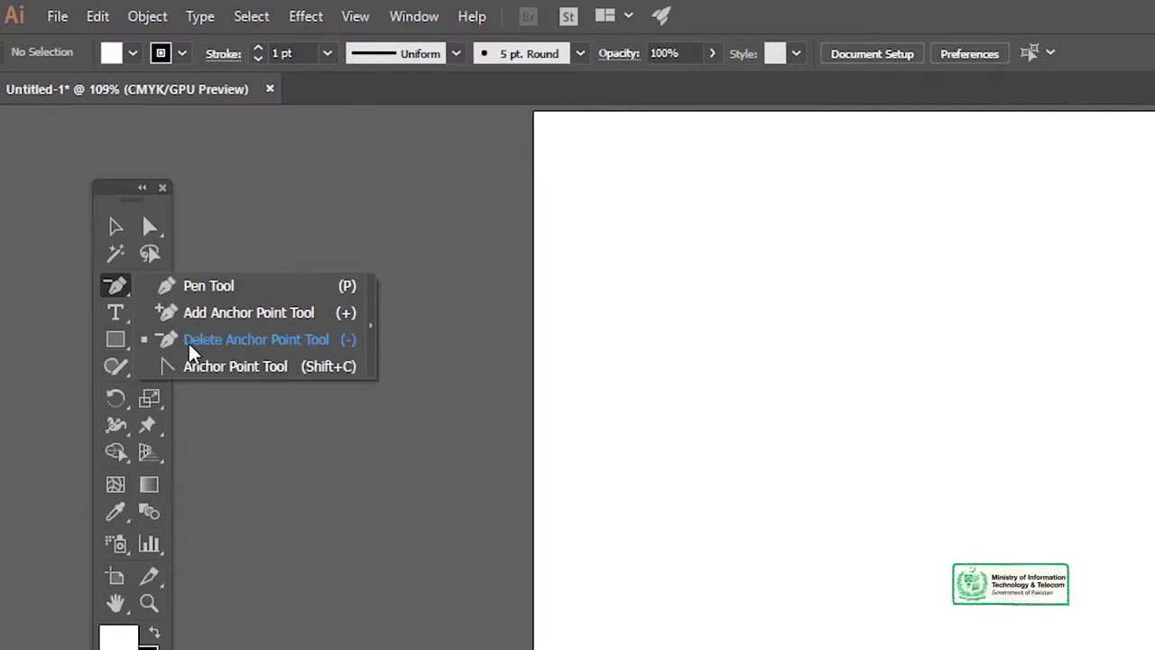
{"action": "left_click", "coordinate": [189, 352]}
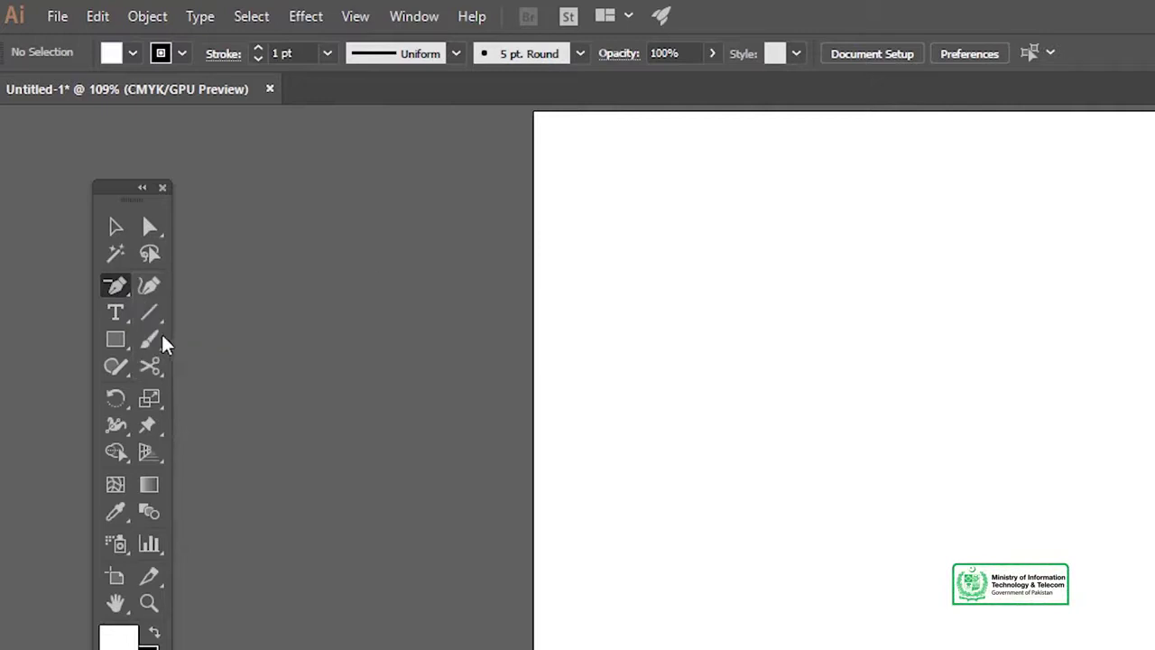
{"action": "left_click", "coordinate": [114, 339]}
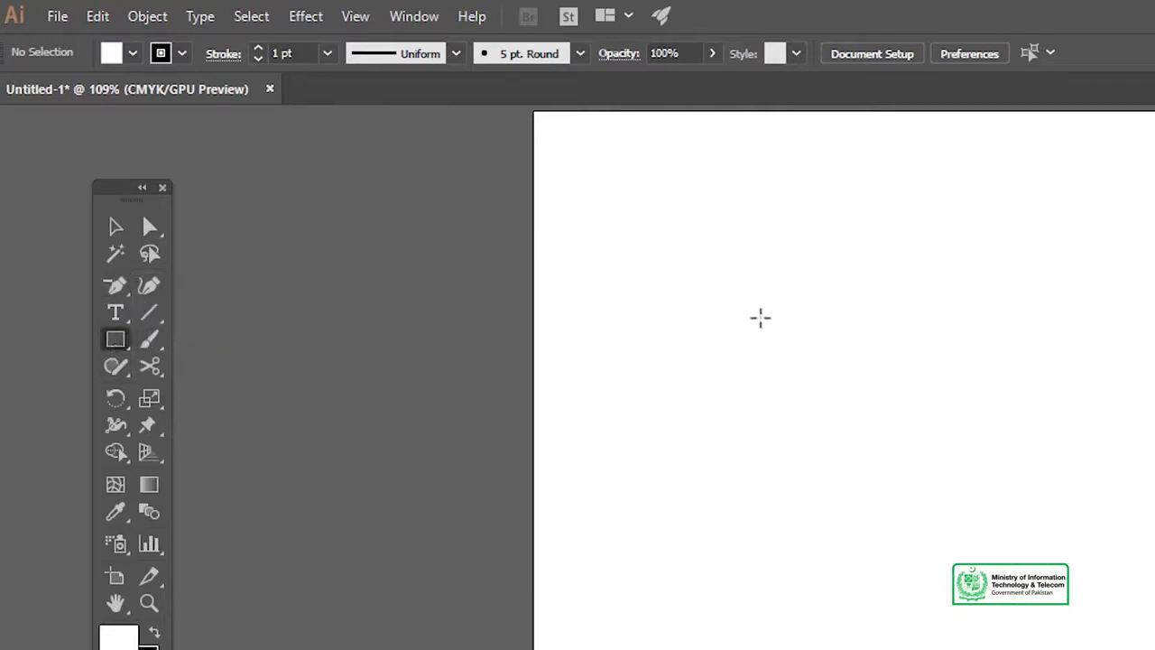
{"action": "left_click_drag", "start_coordinate": [760, 316], "coordinate": [843, 399]}
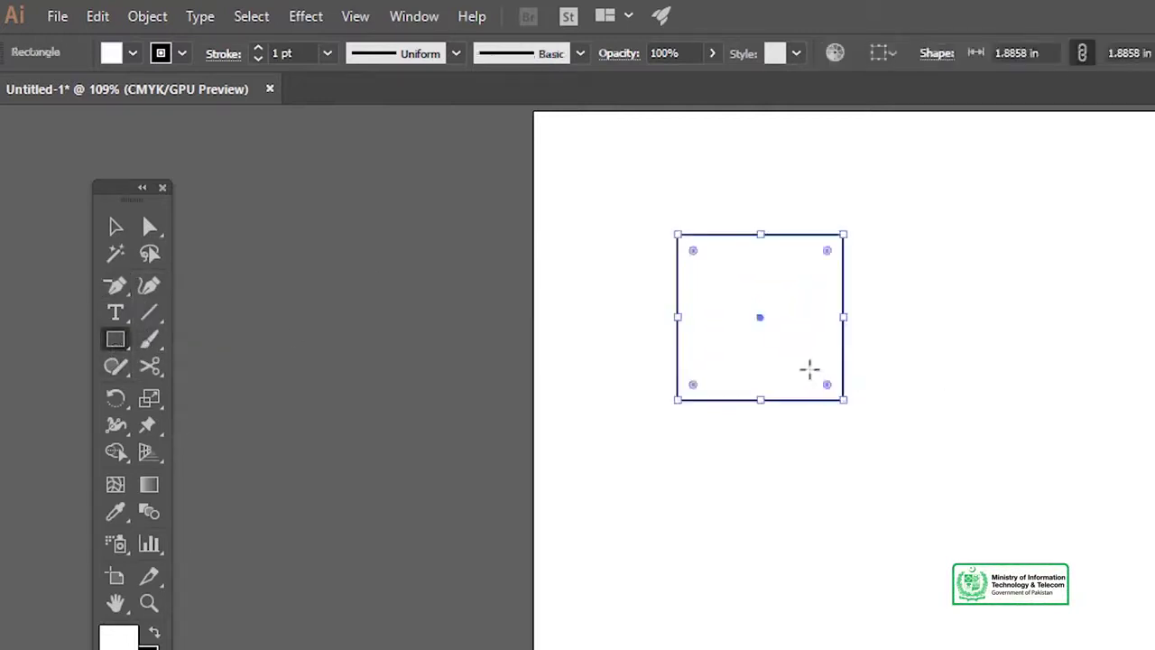
{"action": "left_click", "coordinate": [116, 287]}
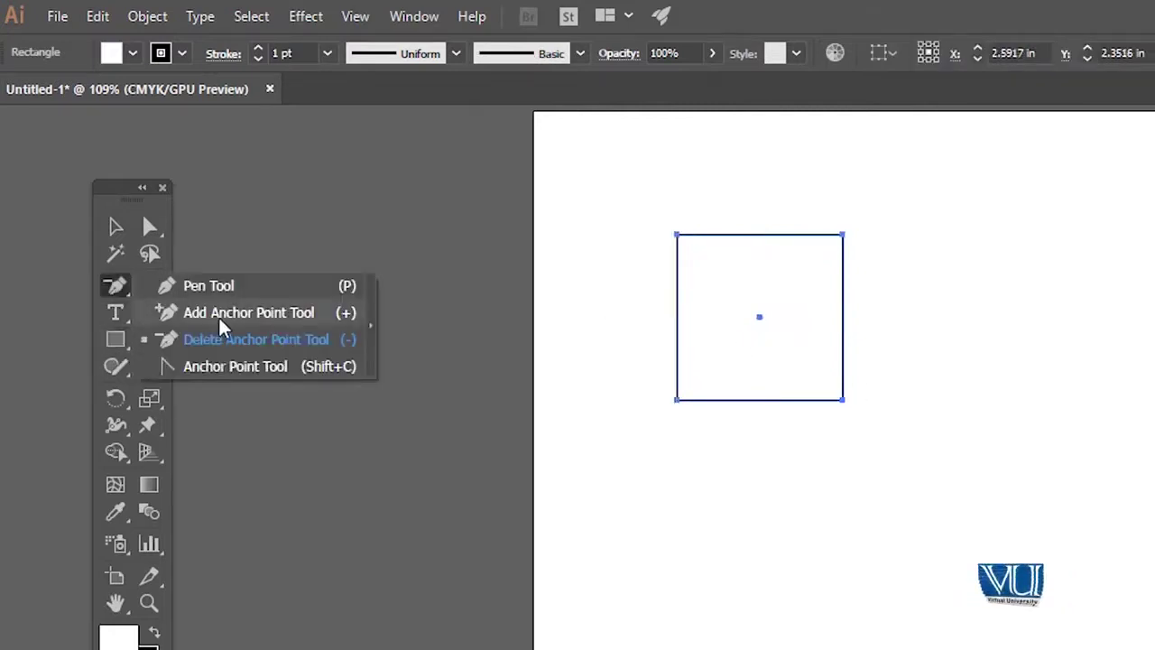
Add an anchor at the middle of the square's top edge and zoom in on it
{"action": "left_click", "coordinate": [222, 312]}
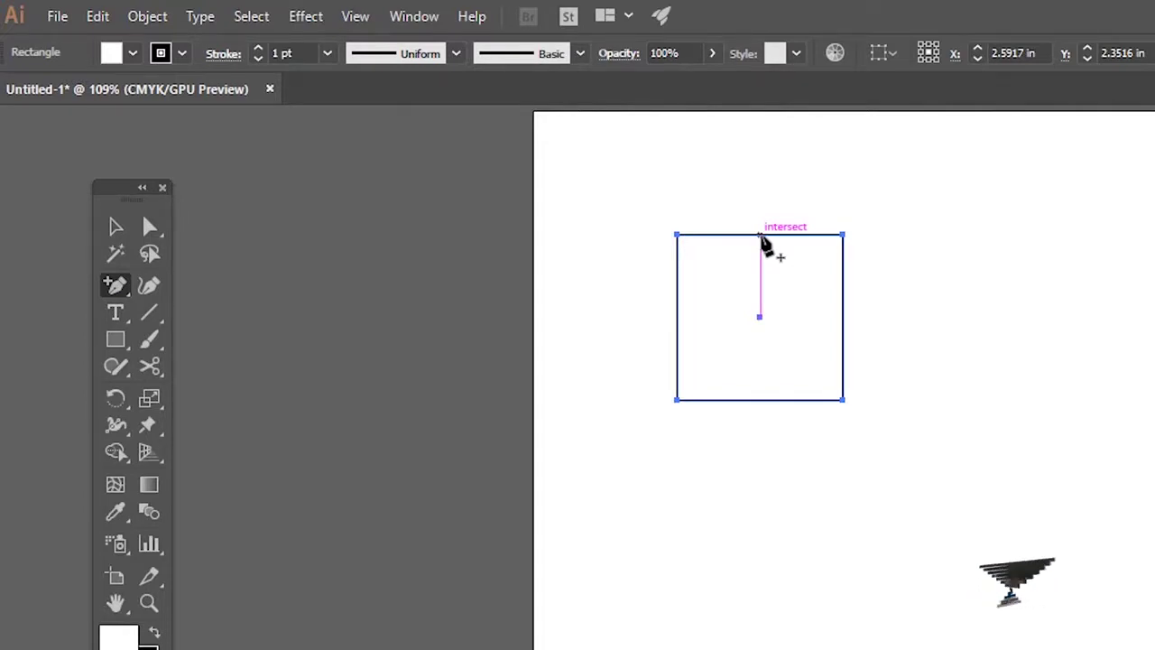
{"action": "left_click", "coordinate": [760, 235]}
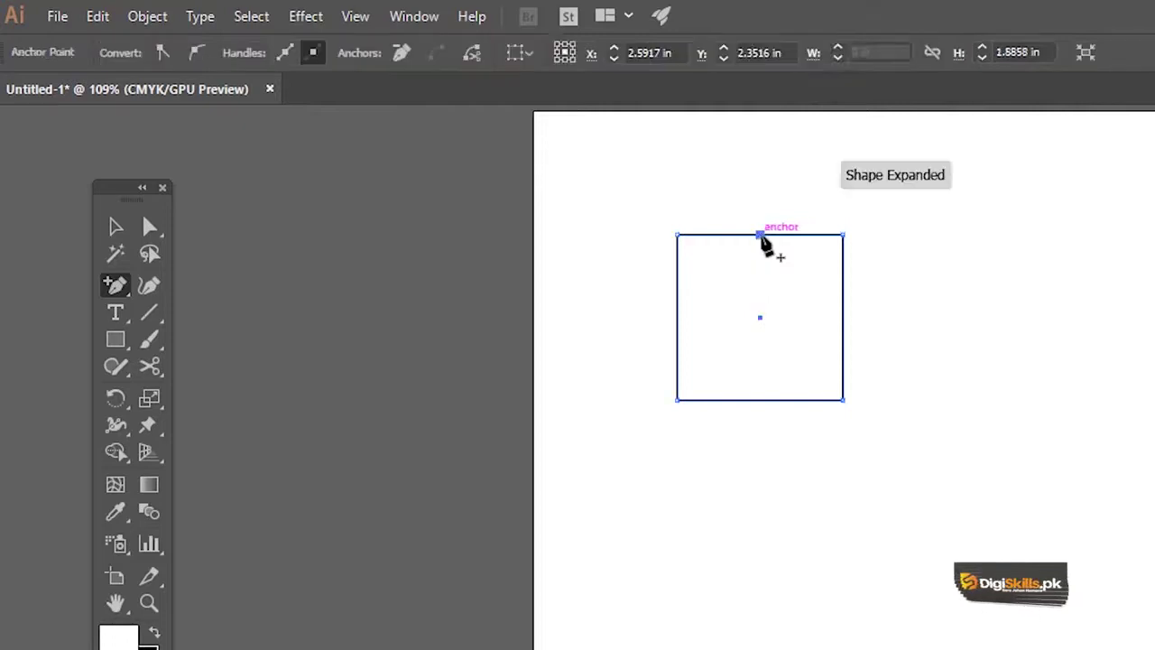
{"action": "key", "text": "z"}
{"action": "left_click", "coordinate": [767, 262]}
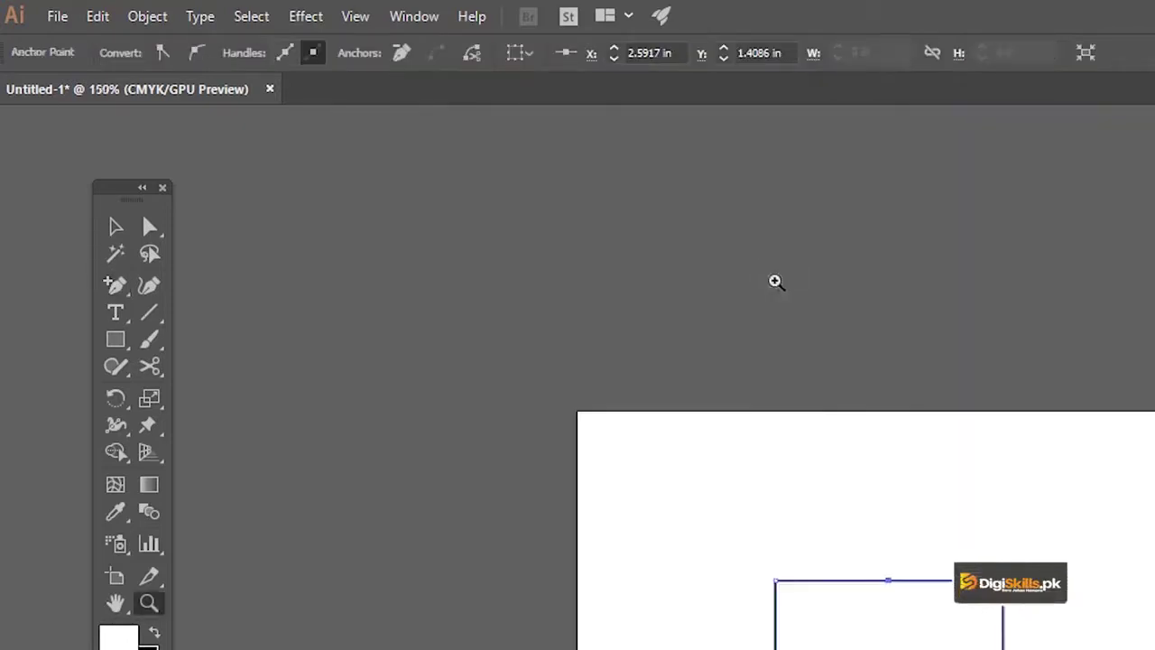
{"action": "left_click", "coordinate": [858, 582]}
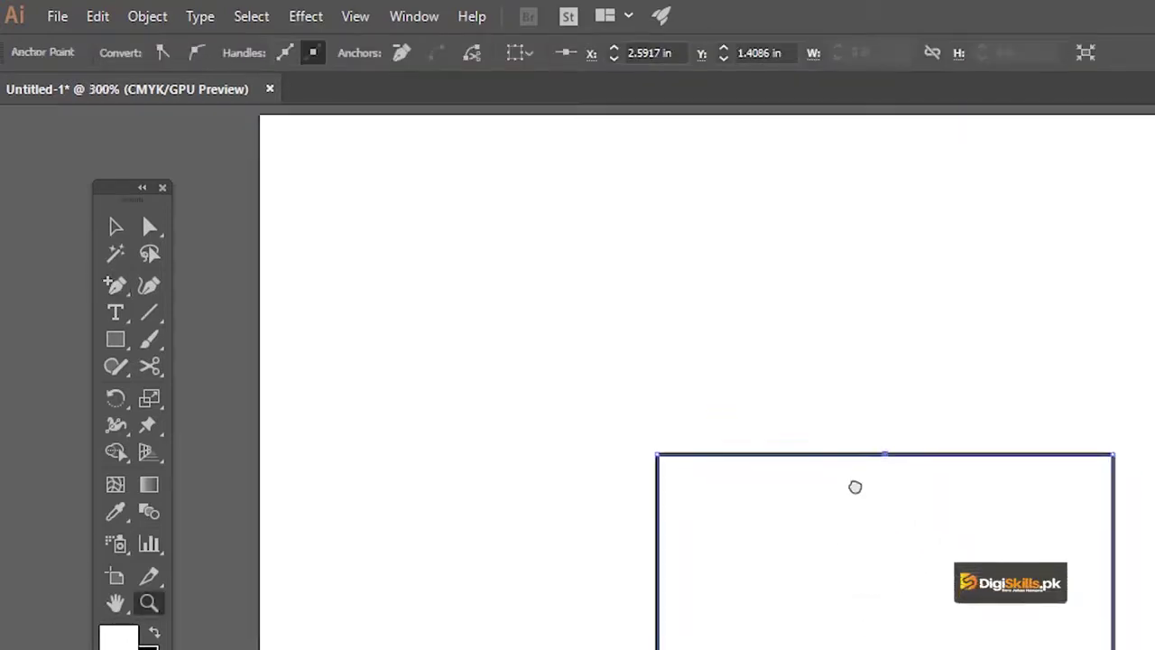
Add another anchor point further right along the top edge
{"action": "key", "text": "p"}
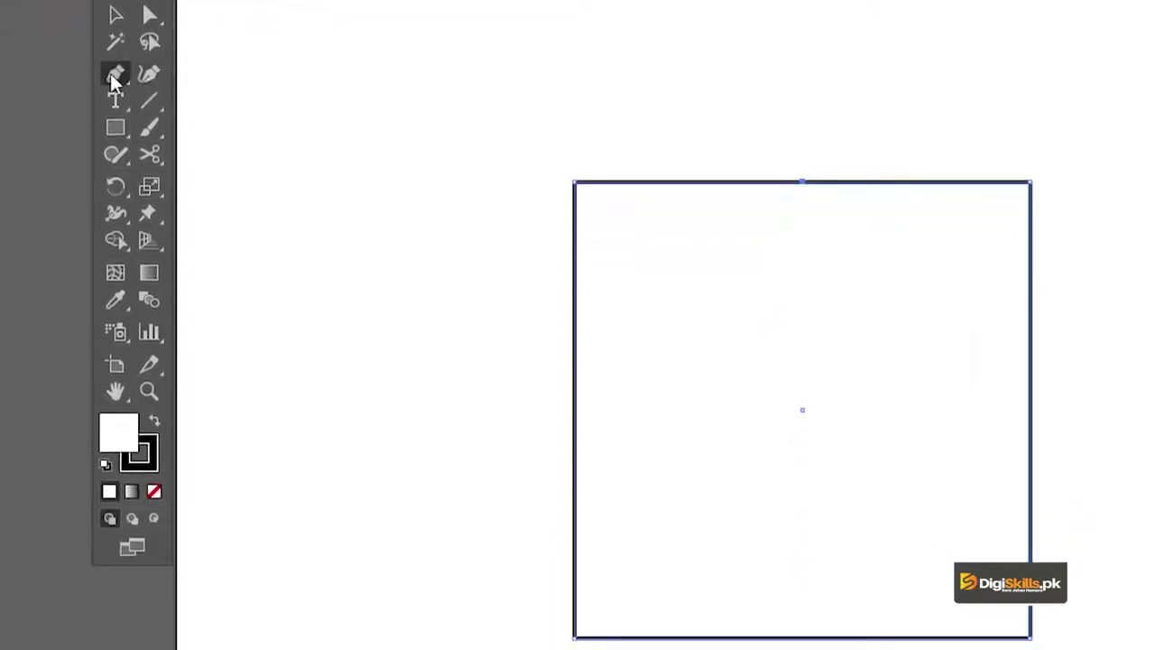
{"action": "left_click_drag", "start_coordinate": [110, 73], "coordinate": [206, 101]}
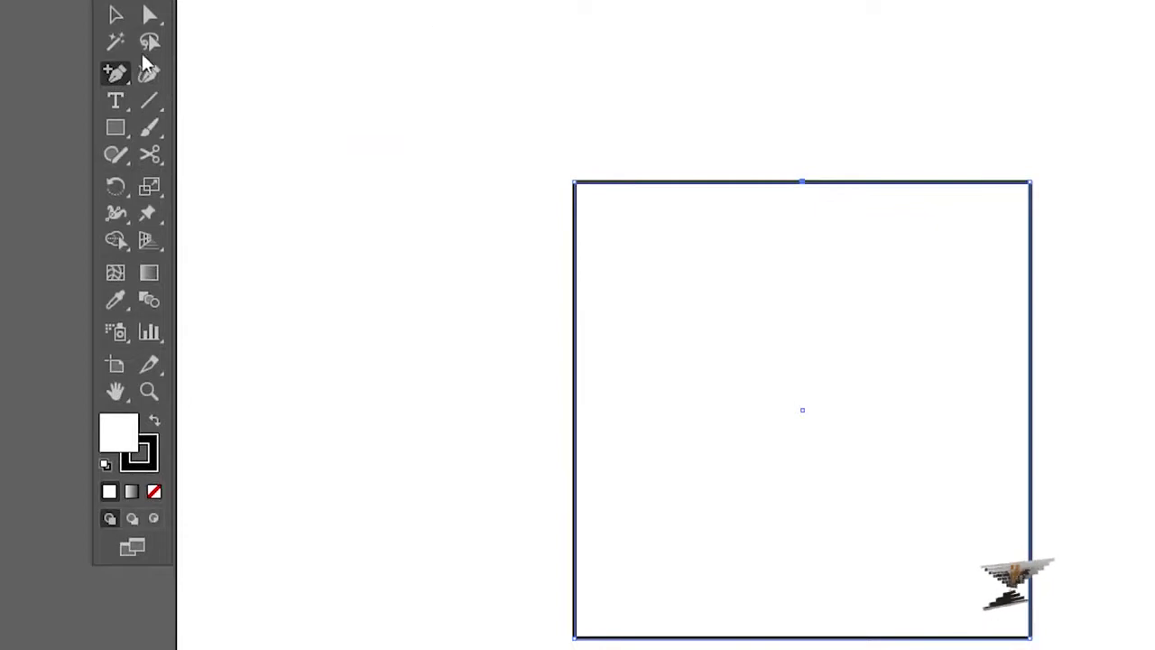
{"action": "left_click_drag", "start_coordinate": [116, 74], "coordinate": [193, 98]}
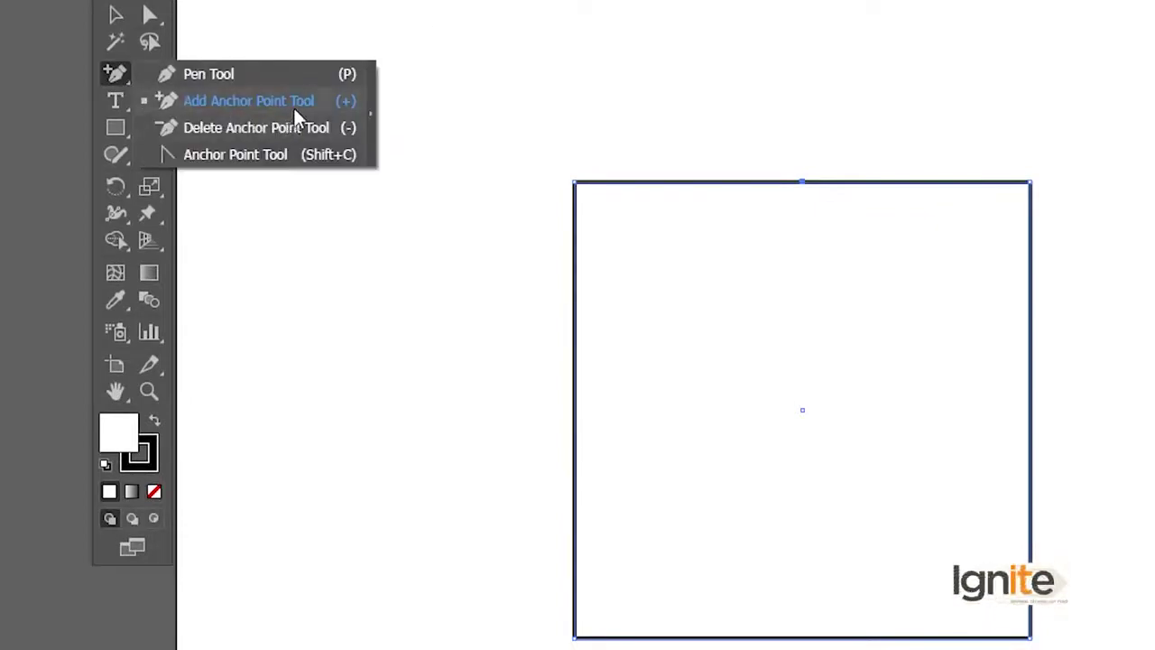
{"action": "left_click", "coordinate": [239, 96]}
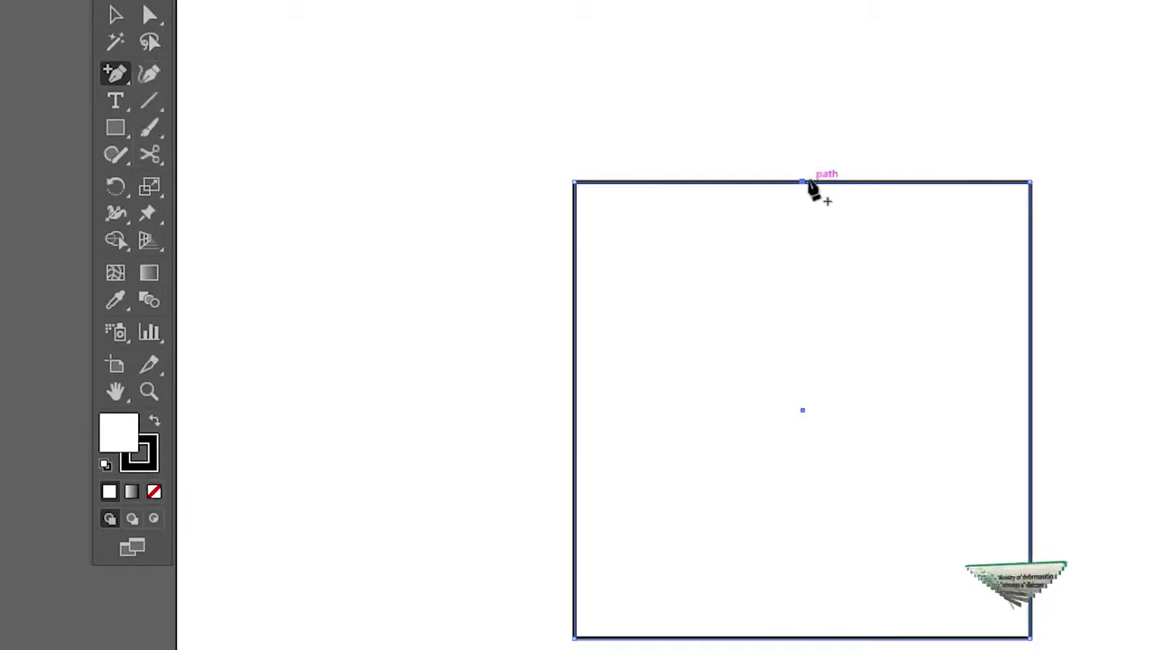
{"action": "left_click", "coordinate": [884, 182]}
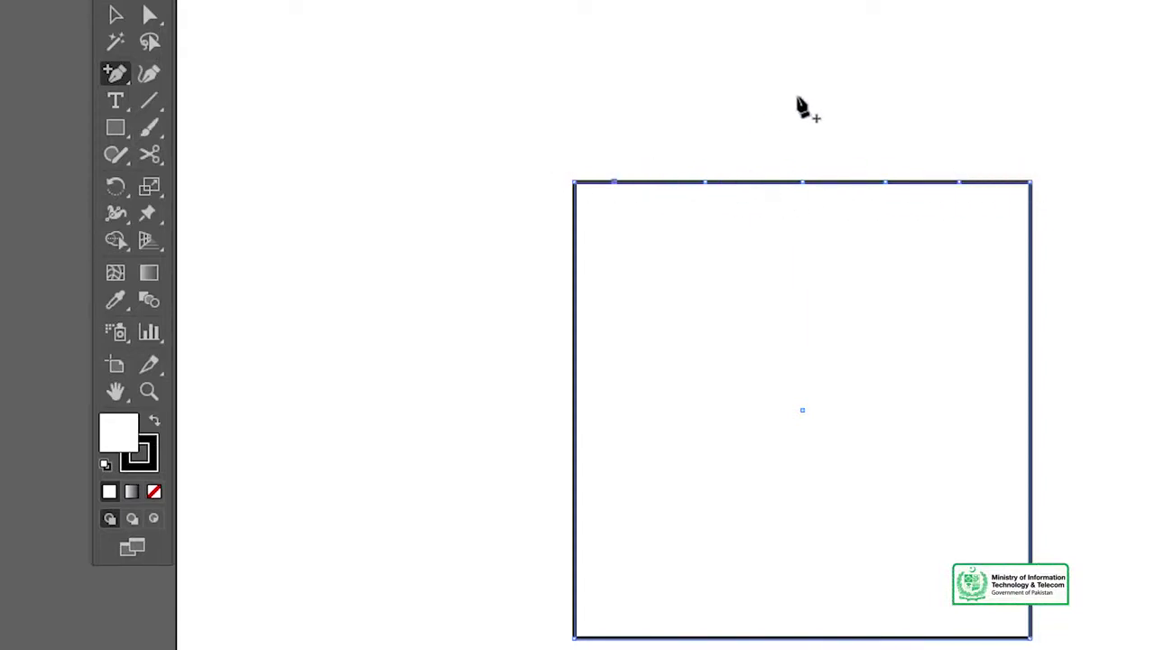
{"action": "left_click", "coordinate": [151, 16]}
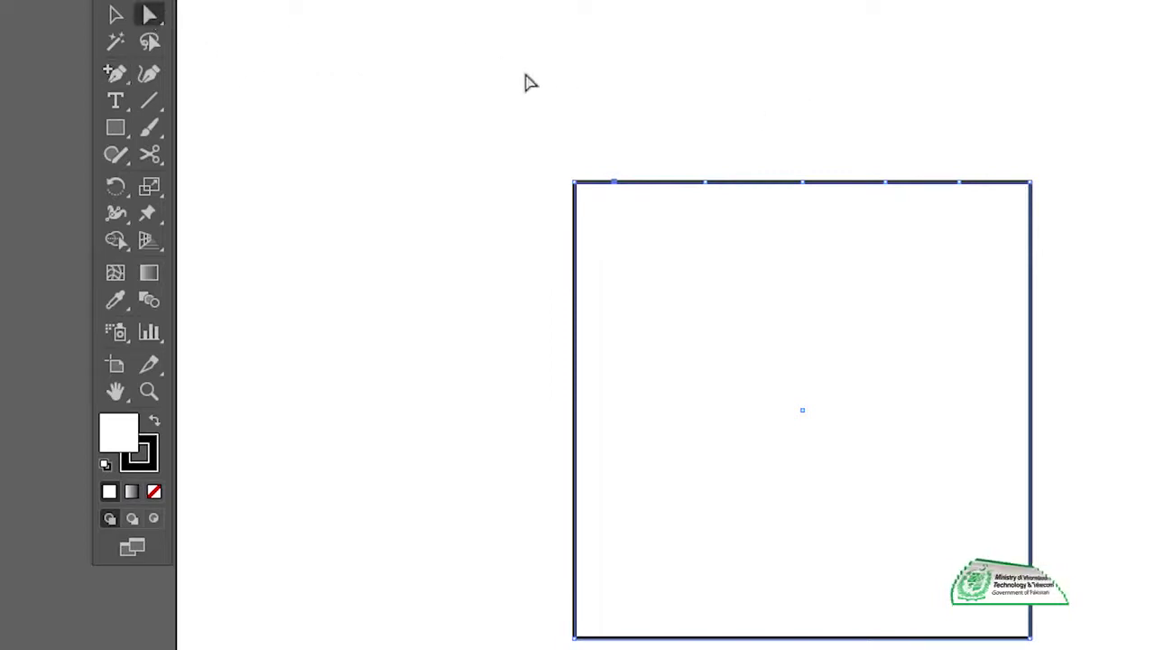
{"action": "left_click_drag", "start_coordinate": [617, 183], "coordinate": [639, 128]}
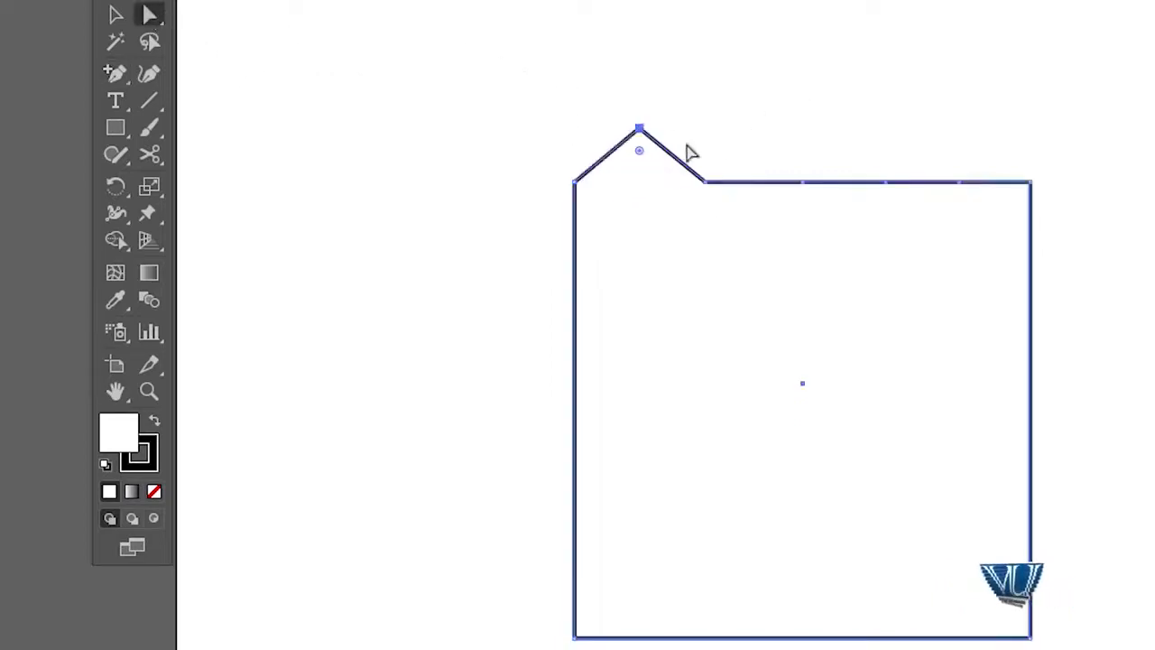
{"action": "left_click_drag", "start_coordinate": [804, 183], "coordinate": [821, 114]}
{"action": "left_click_drag", "start_coordinate": [960, 189], "coordinate": [1019, 115]}
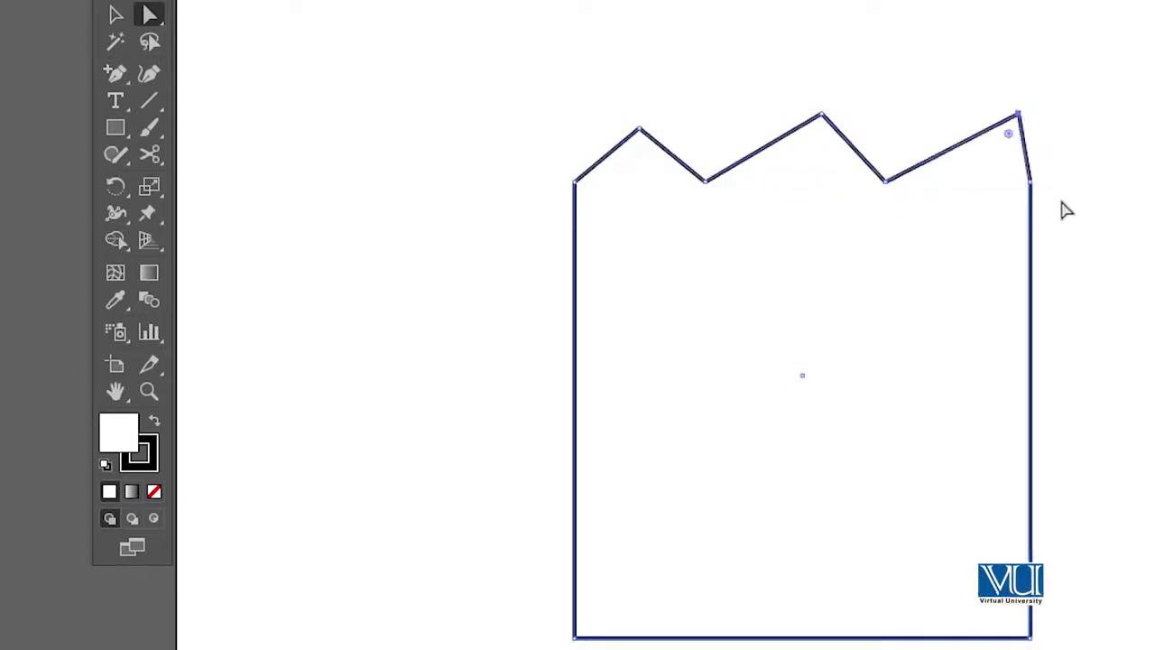
{"action": "key", "text": "ctrl+z"}
{"action": "key", "text": "ctrl+z"}
{"action": "key", "text": "ctrl+z"}
{"action": "key", "text": "ctrl+z"}
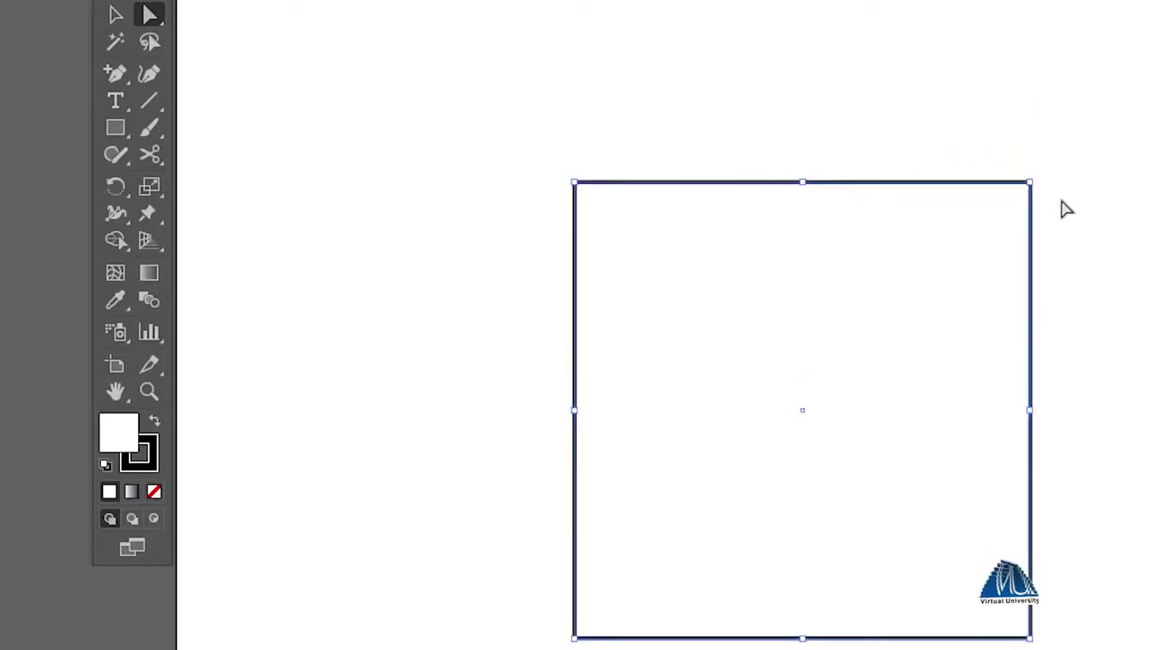
Drag the top-left corner and two top-edge anchors into smooth curves, making the top wavy
{"action": "left_click", "coordinate": [129, 85]}
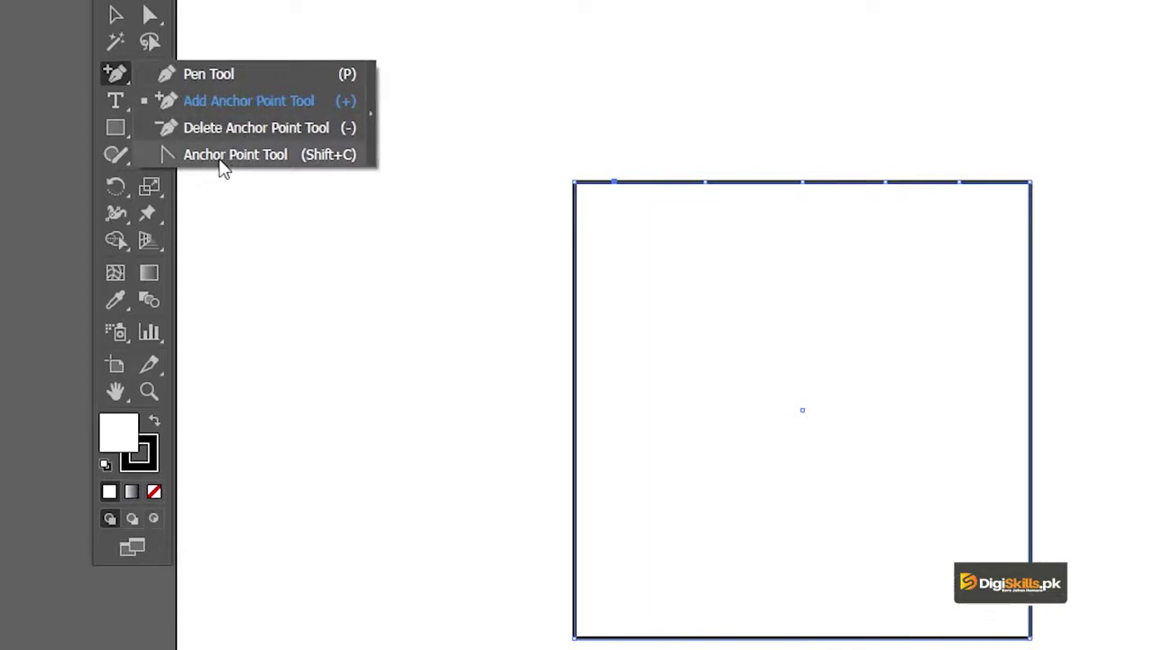
{"action": "left_click", "coordinate": [225, 156]}
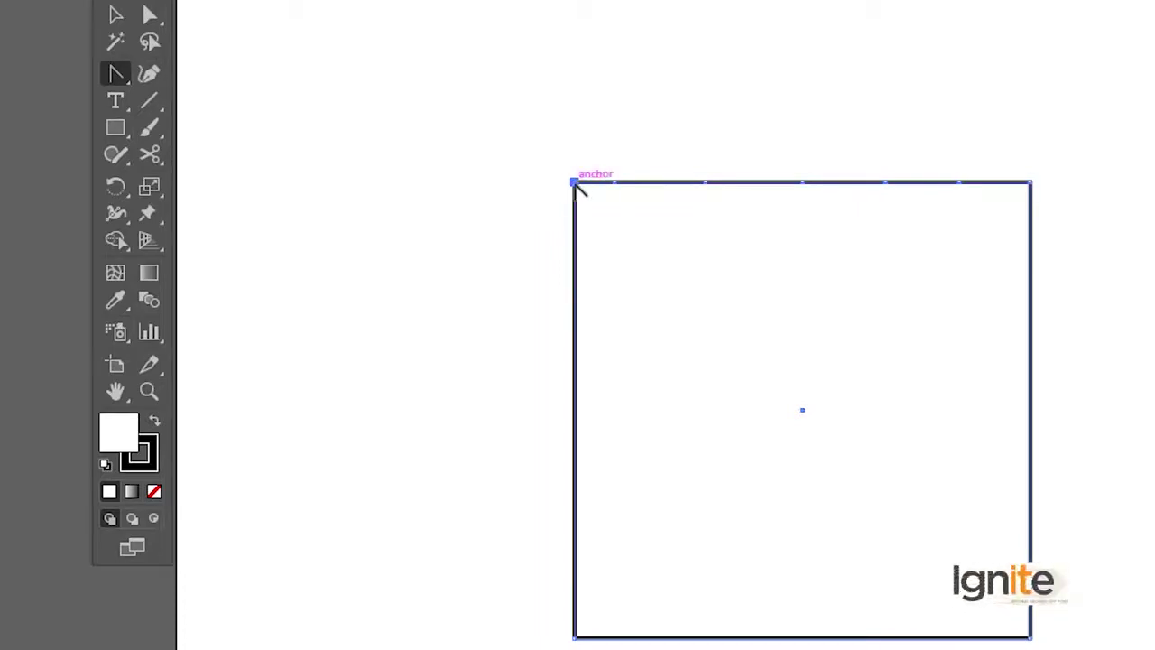
{"action": "mouse_move", "coordinate": [576, 184]}
{"action": "left_mouse_down"}
{"action": "mouse_move", "coordinate": [653, 159]}
{"action": "mouse_move", "coordinate": [596, 98]}
{"action": "mouse_move", "coordinate": [642, 145]}
{"action": "mouse_move", "coordinate": [665, 144]}
{"action": "left_mouse_up"}
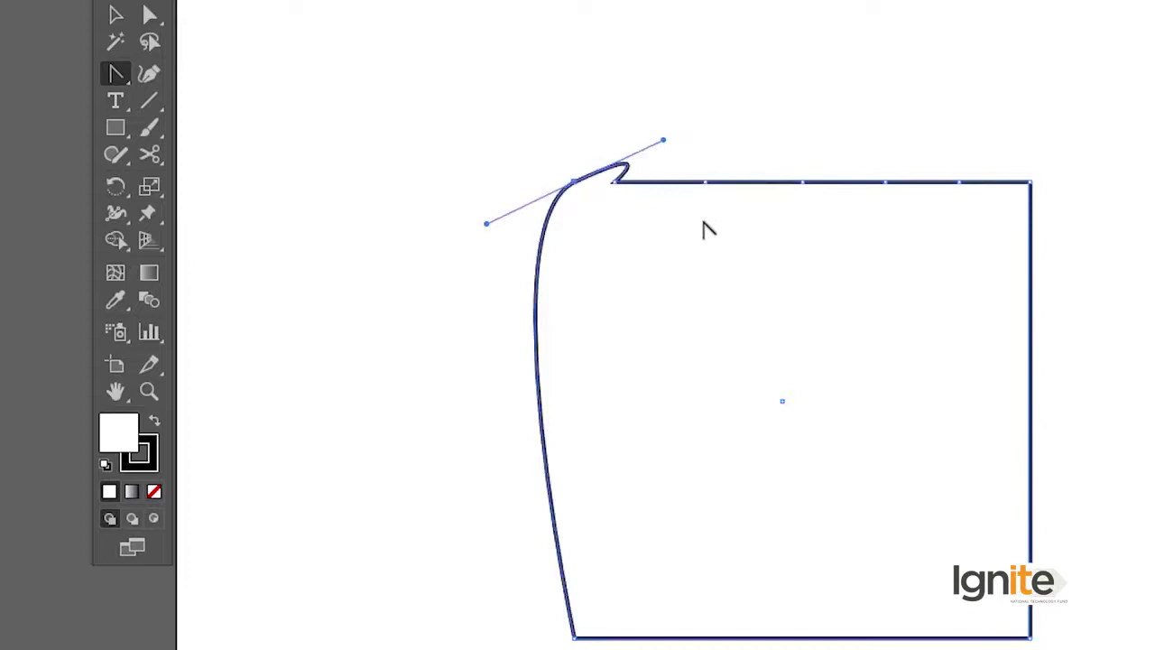
{"action": "mouse_move", "coordinate": [707, 184]}
{"action": "left_mouse_down"}
{"action": "mouse_move", "coordinate": [802, 142]}
{"action": "mouse_move", "coordinate": [796, 132]}
{"action": "left_mouse_up"}
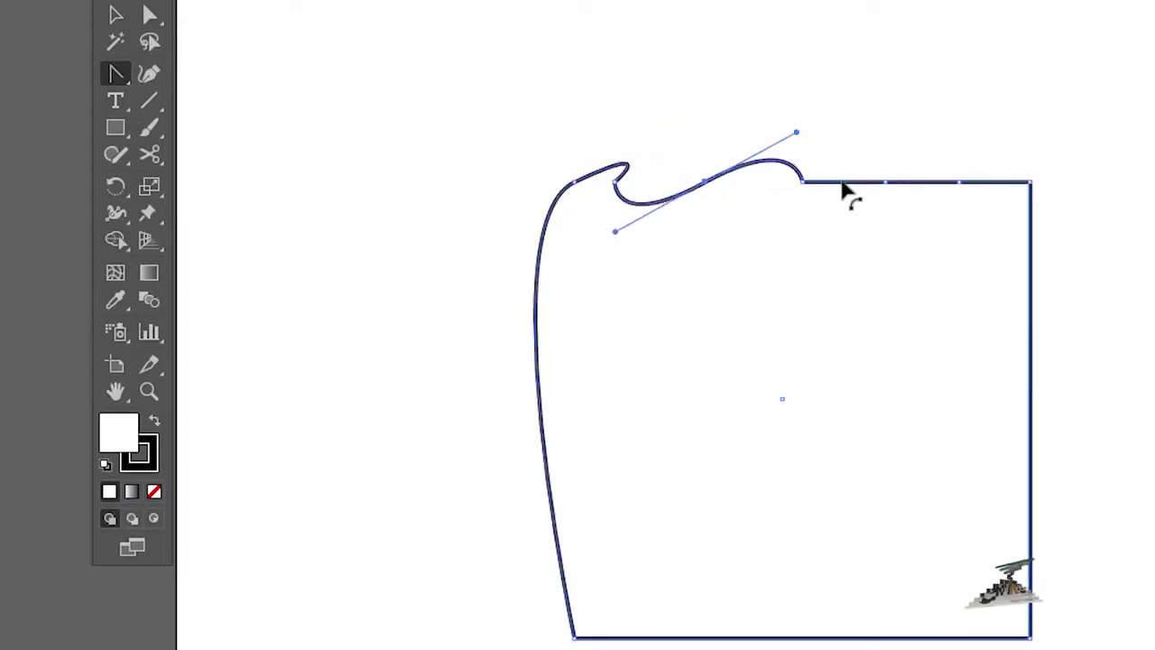
{"action": "left_click_drag", "start_coordinate": [884, 182], "coordinate": [945, 138]}
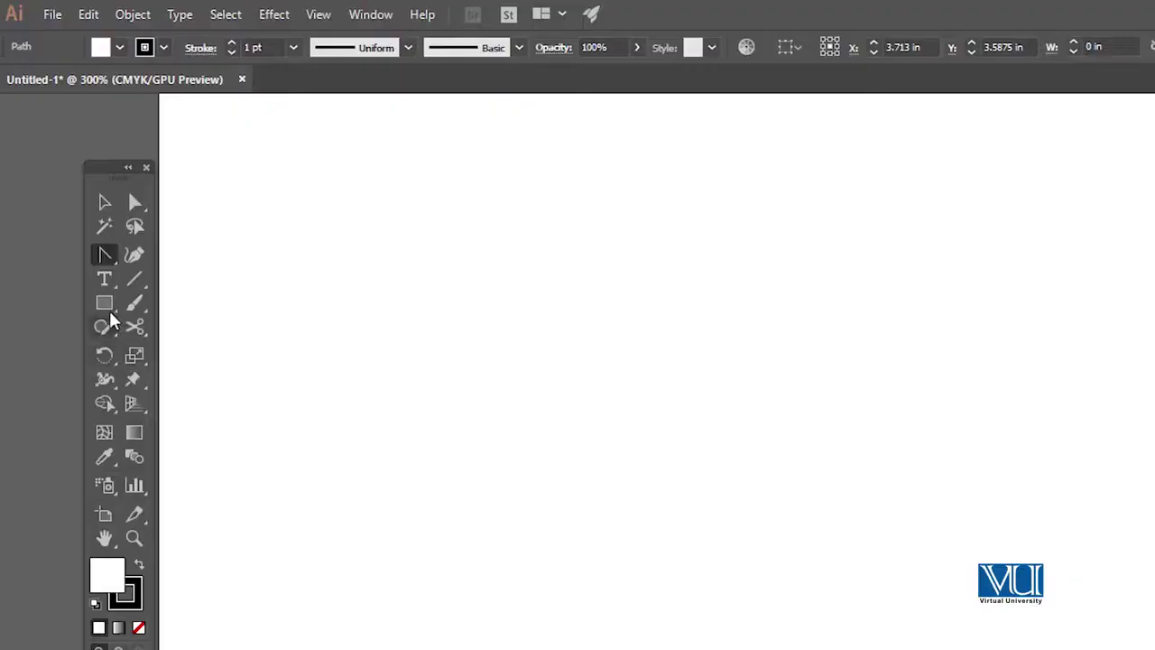
Draw a 1.49 in square, nudge it slightly right and down, then reselect it
{"action": "left_click", "coordinate": [107, 305]}
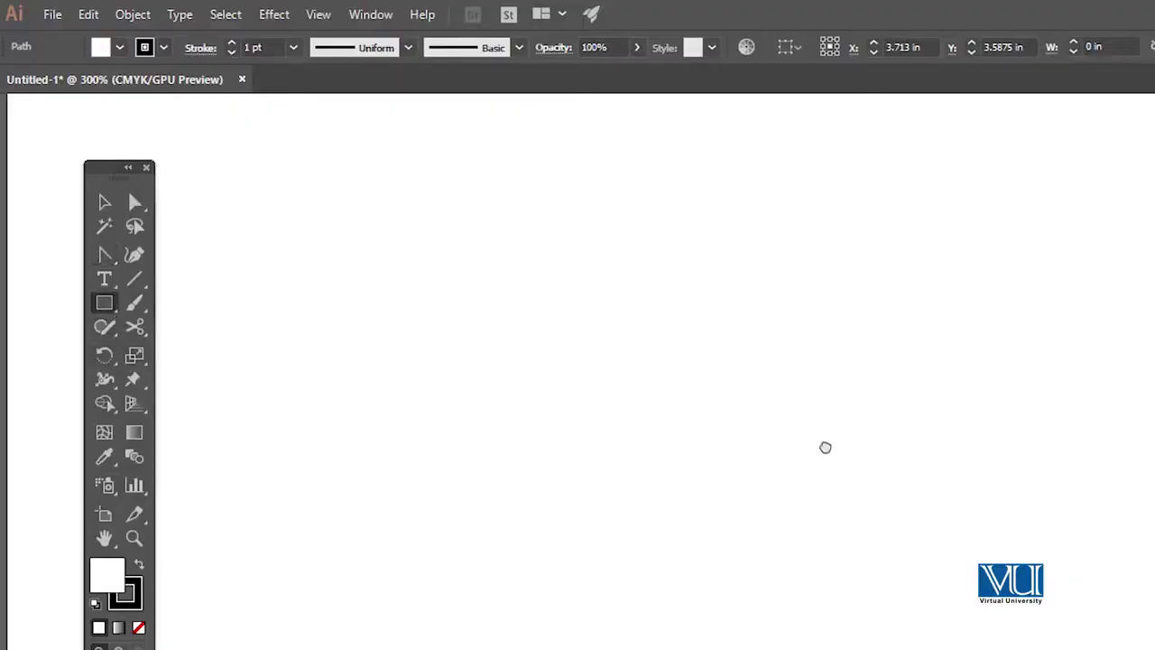
{"action": "left_click_drag", "start_coordinate": [794, 413], "coordinate": [955, 572]}
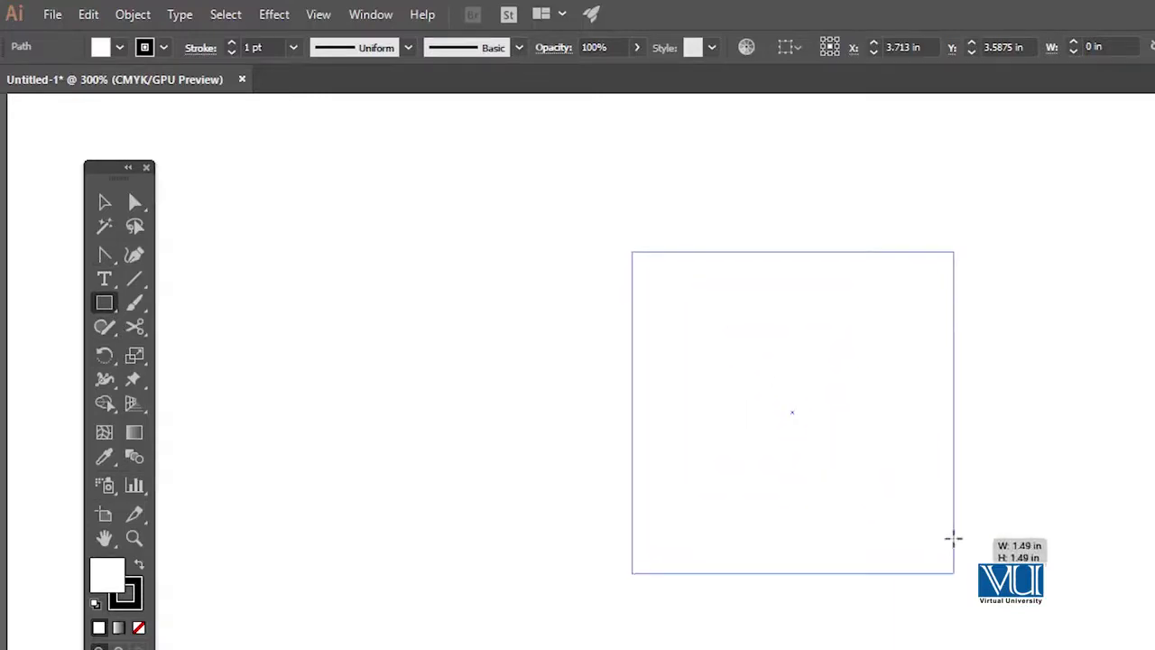
{"action": "key", "text": "v"}
{"action": "left_click_drag", "start_coordinate": [824, 257], "coordinate": [852, 307]}
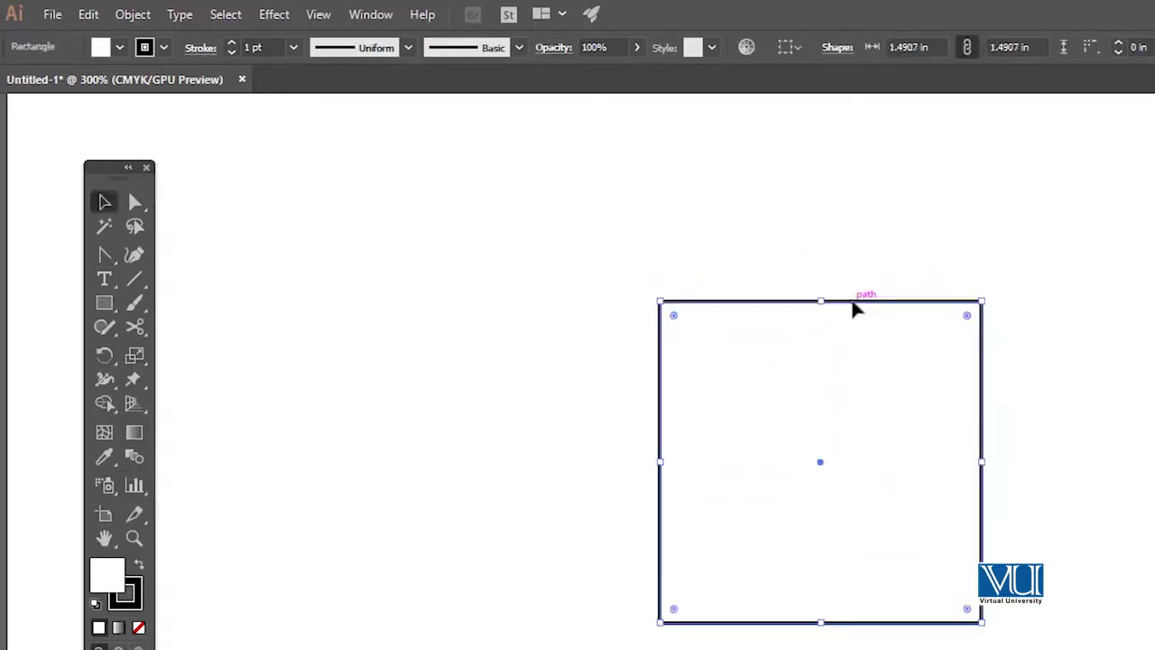
{"action": "left_click", "coordinate": [716, 293]}
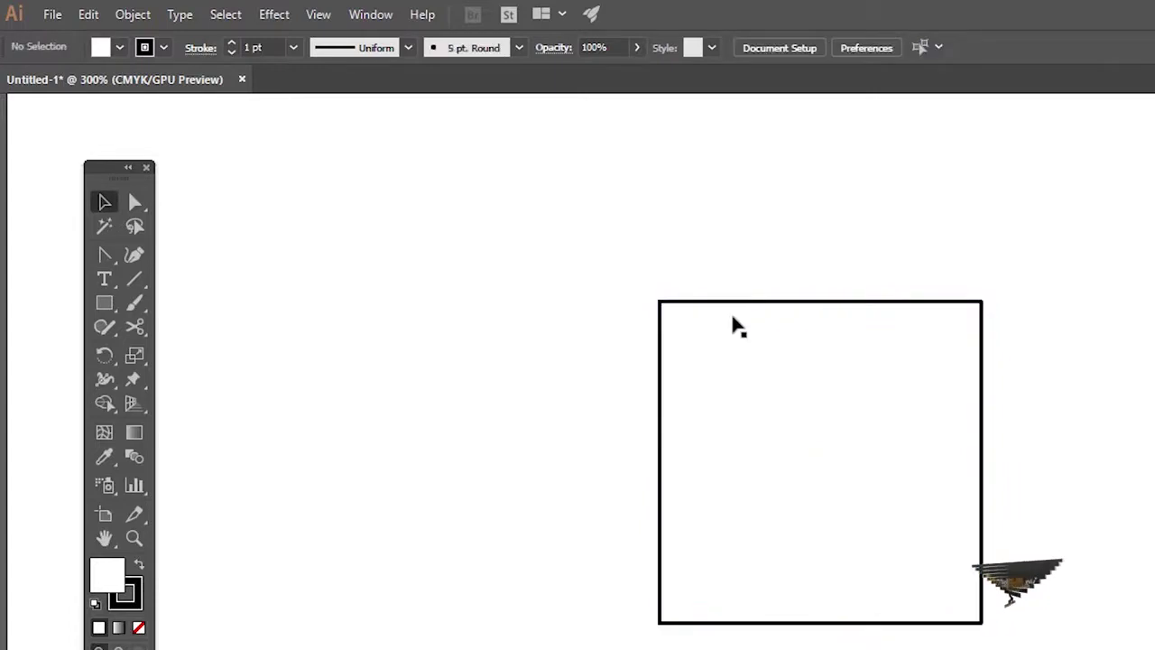
{"action": "left_click", "coordinate": [735, 304]}
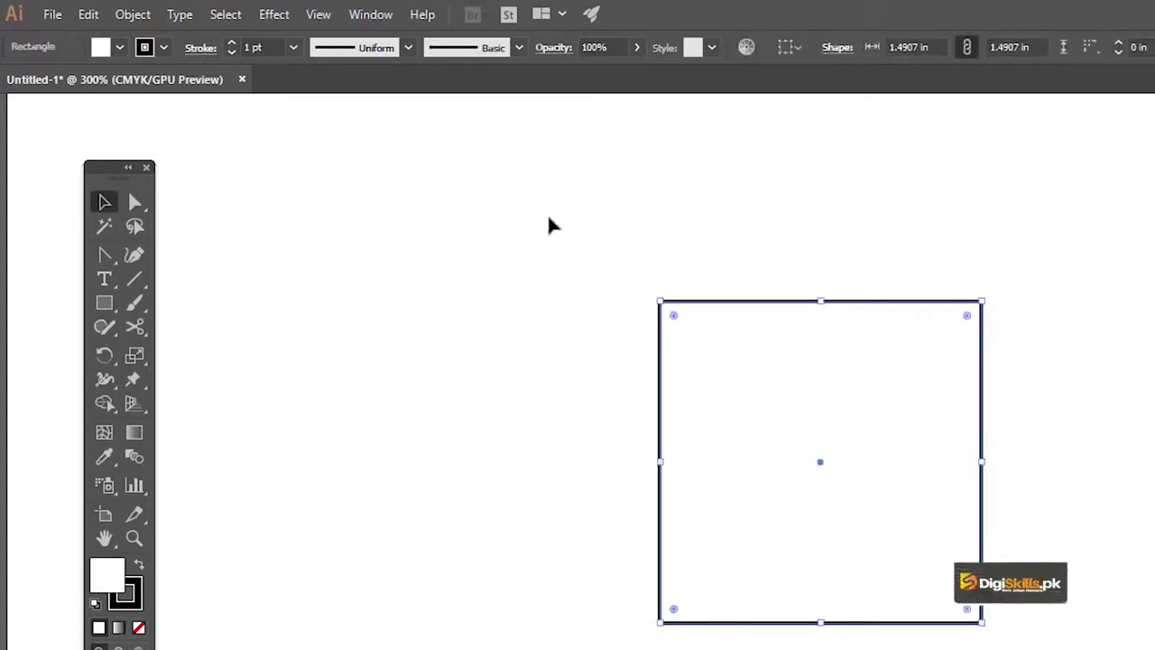
Add an anchor at the midpoint of the new square's top edge using Add Anchor Point Tool
{"action": "left_click", "coordinate": [105, 256]}
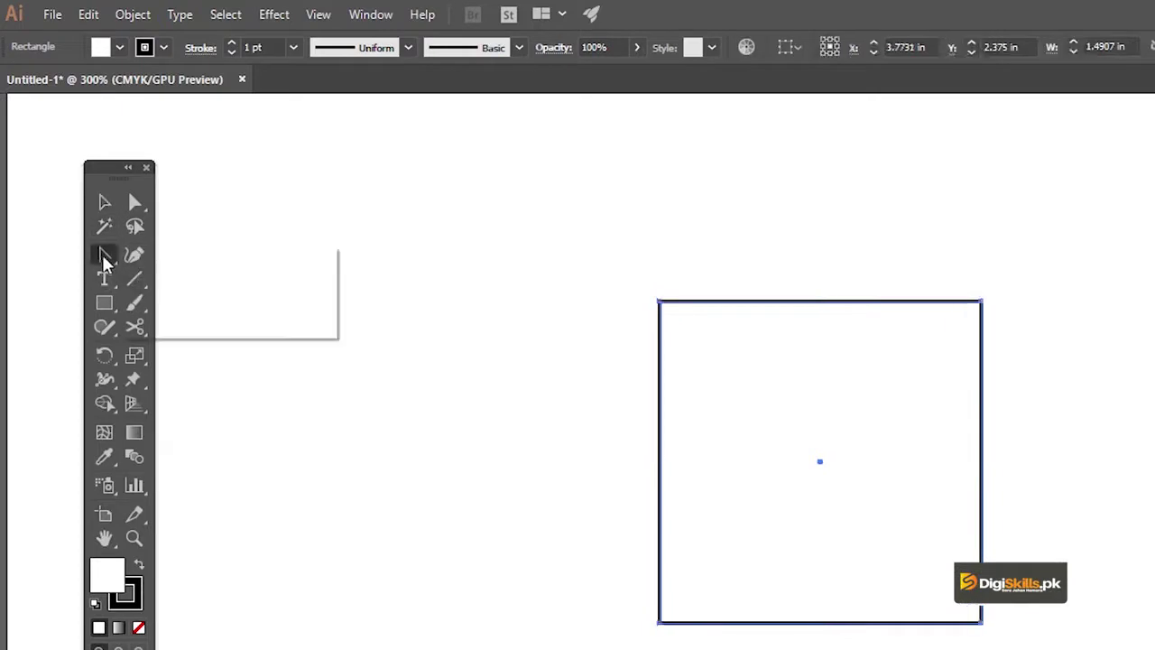
{"action": "left_click", "coordinate": [181, 279]}
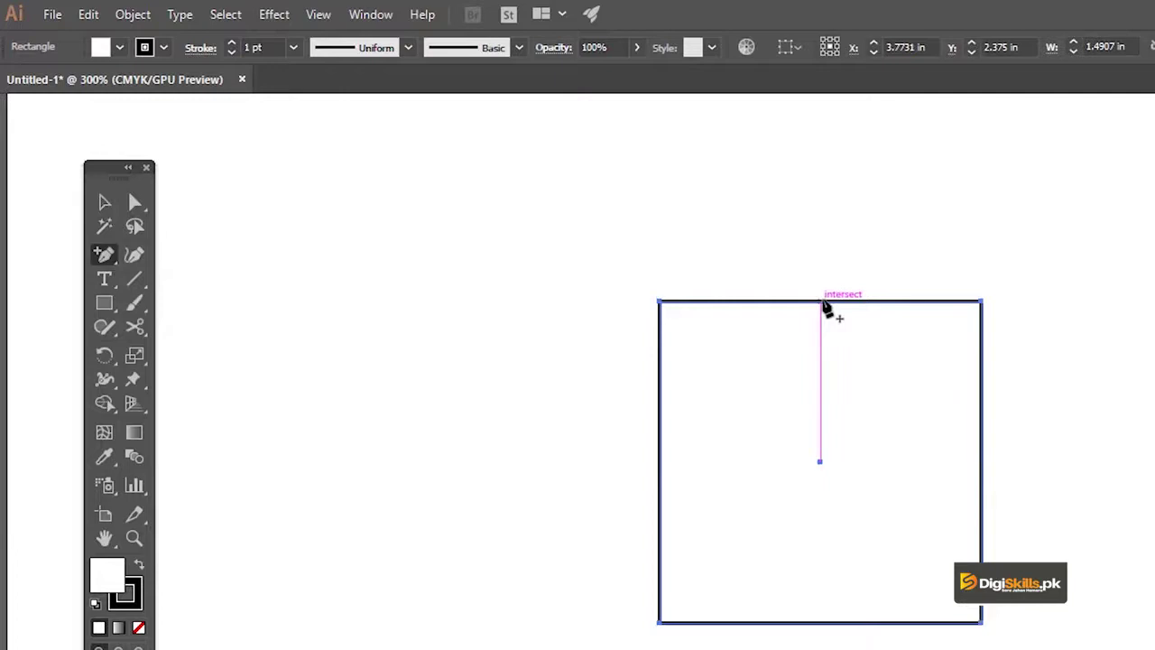
{"action": "left_click", "coordinate": [824, 307]}
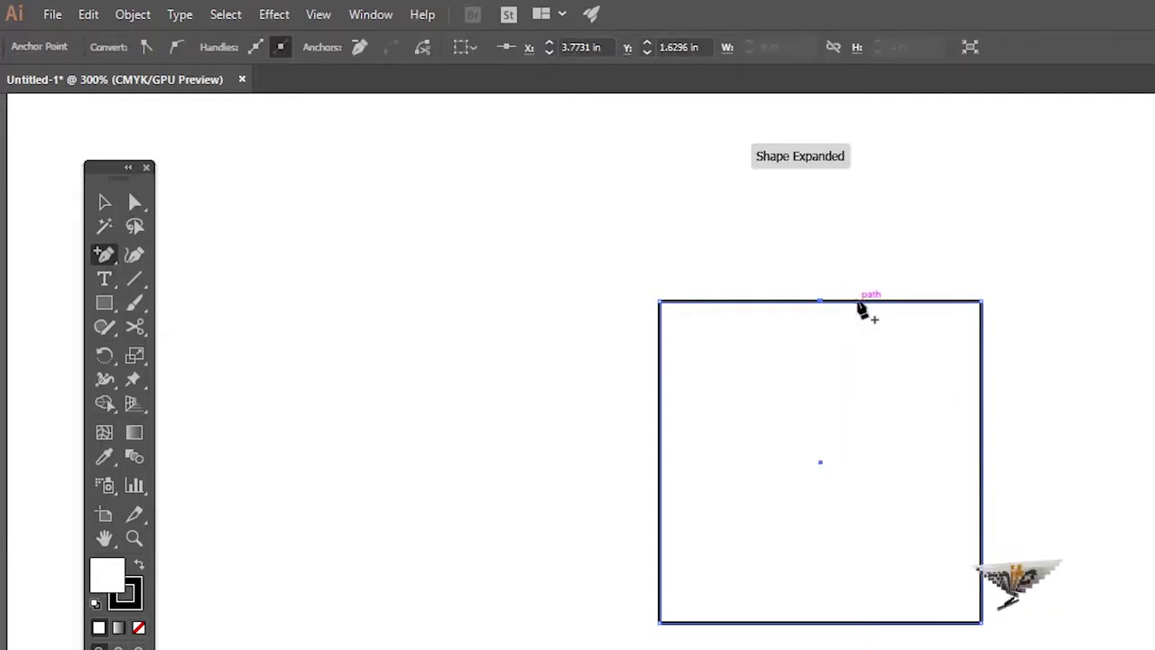
{"action": "left_click", "coordinate": [104, 258]}
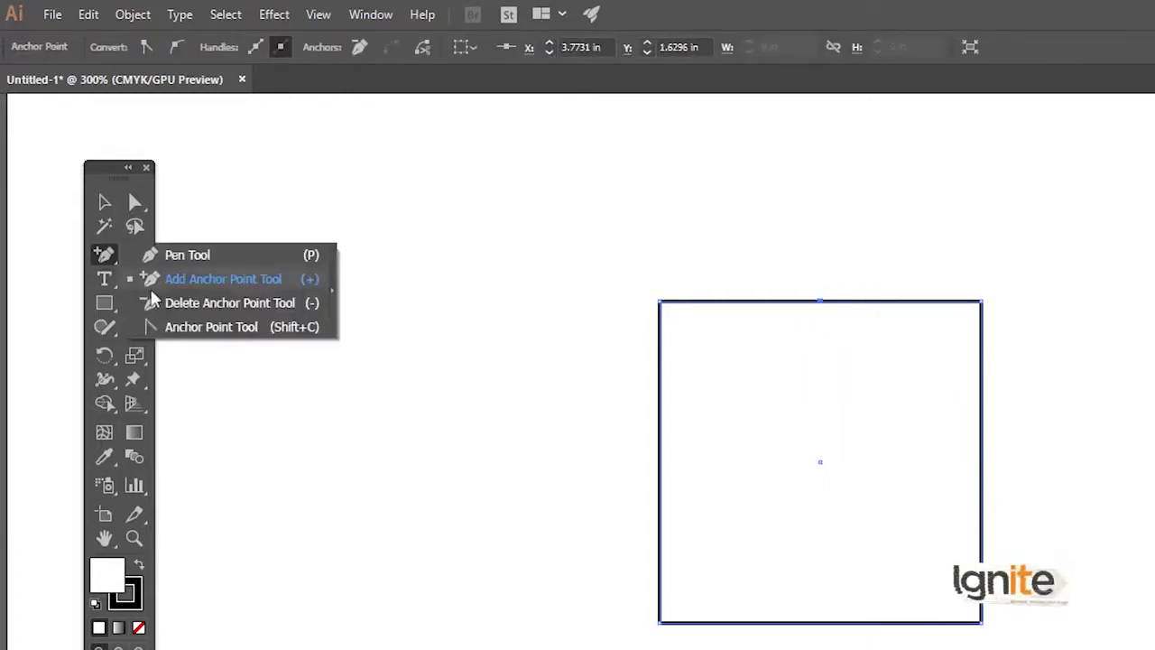
{"action": "left_click", "coordinate": [167, 327]}
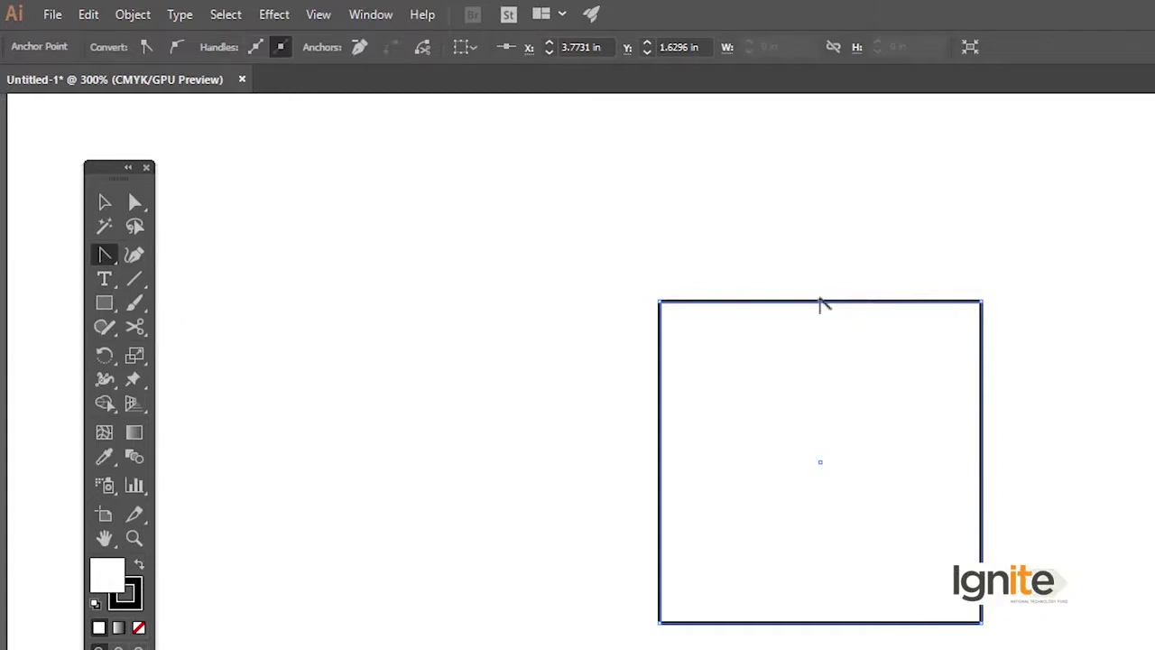
{"action": "mouse_move", "coordinate": [819, 298]}
{"action": "left_mouse_down"}
{"action": "mouse_move", "coordinate": [825, 276]}
{"action": "mouse_move", "coordinate": [825, 304]}
{"action": "mouse_move", "coordinate": [923, 217]}
{"action": "left_mouse_up"}
{"action": "left_click", "coordinate": [824, 303]}
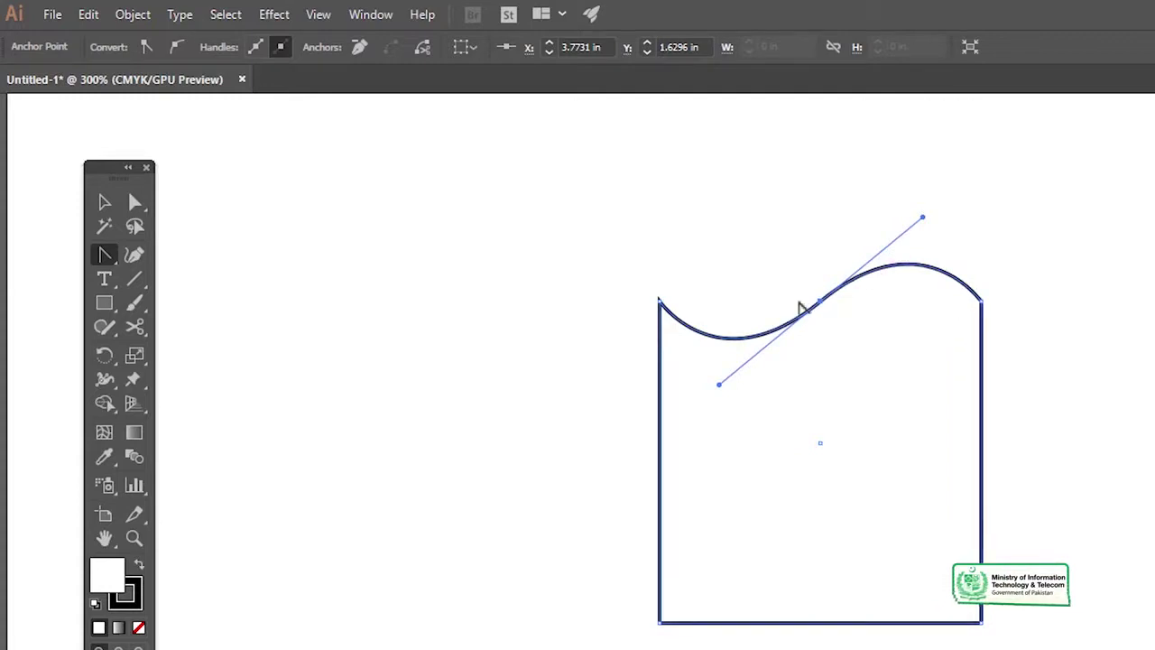
{"action": "key", "text": "ctrl"}
{"action": "key", "text": "ctrl+z"}
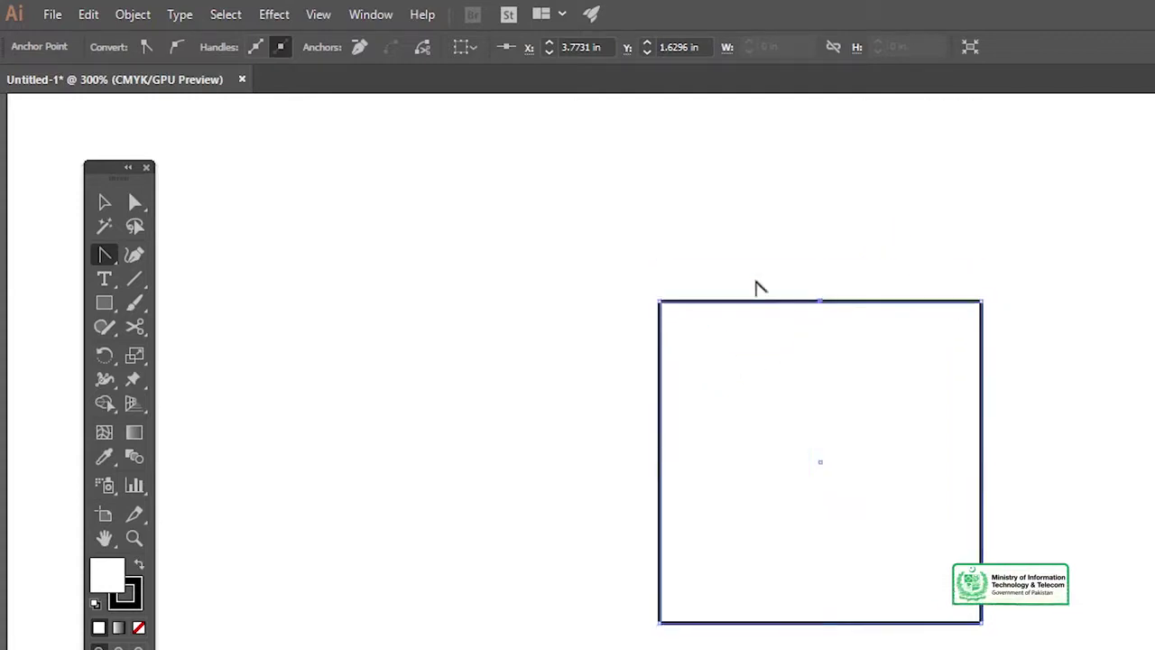
Raise the top-edge midpoint about 0.39 in into a peak
{"action": "left_click", "coordinate": [135, 202]}
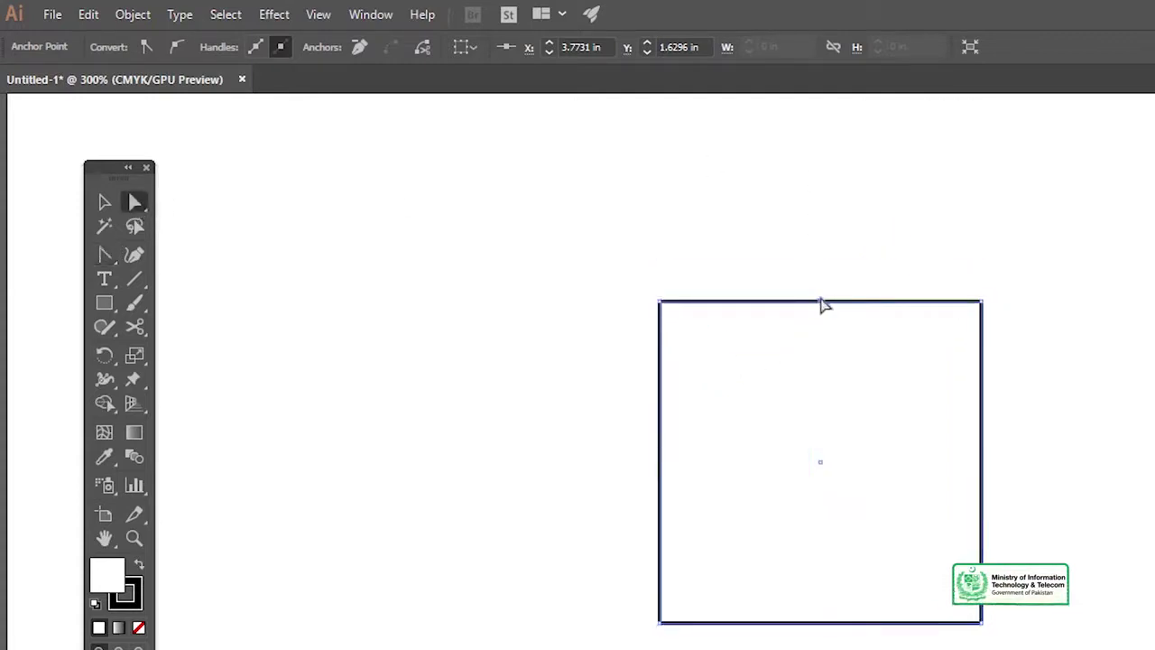
{"action": "left_click", "coordinate": [823, 303]}
{"action": "left_click_drag", "start_coordinate": [823, 304], "coordinate": [821, 222]}
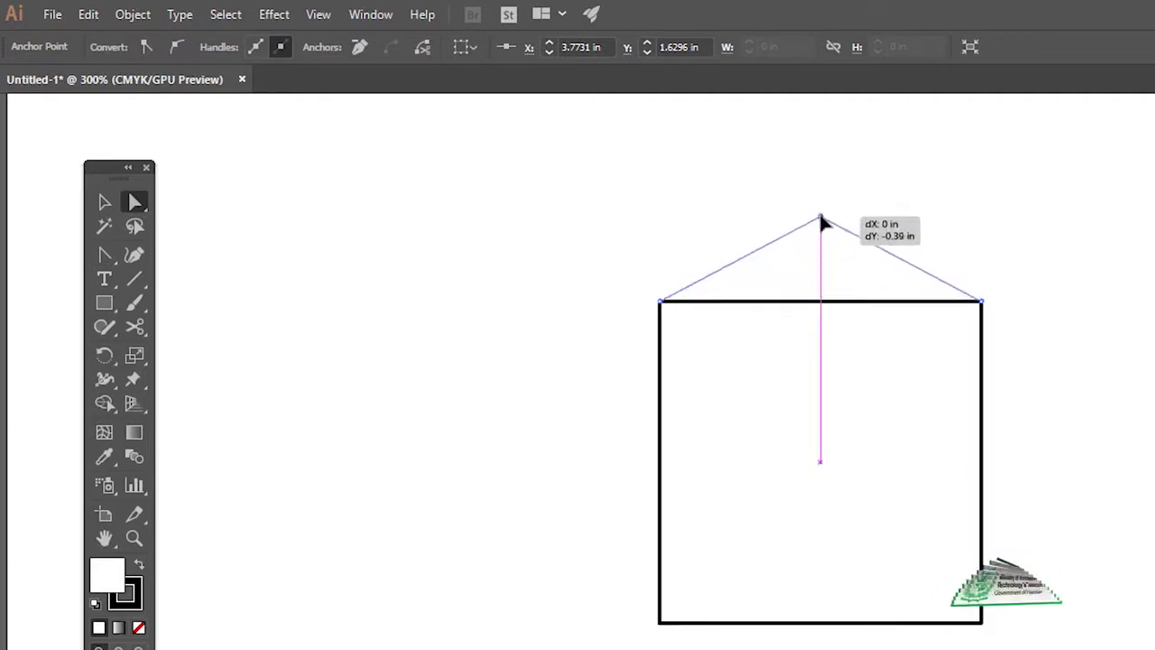
{"action": "left_click_drag", "start_coordinate": [821, 222], "coordinate": [822, 220]}
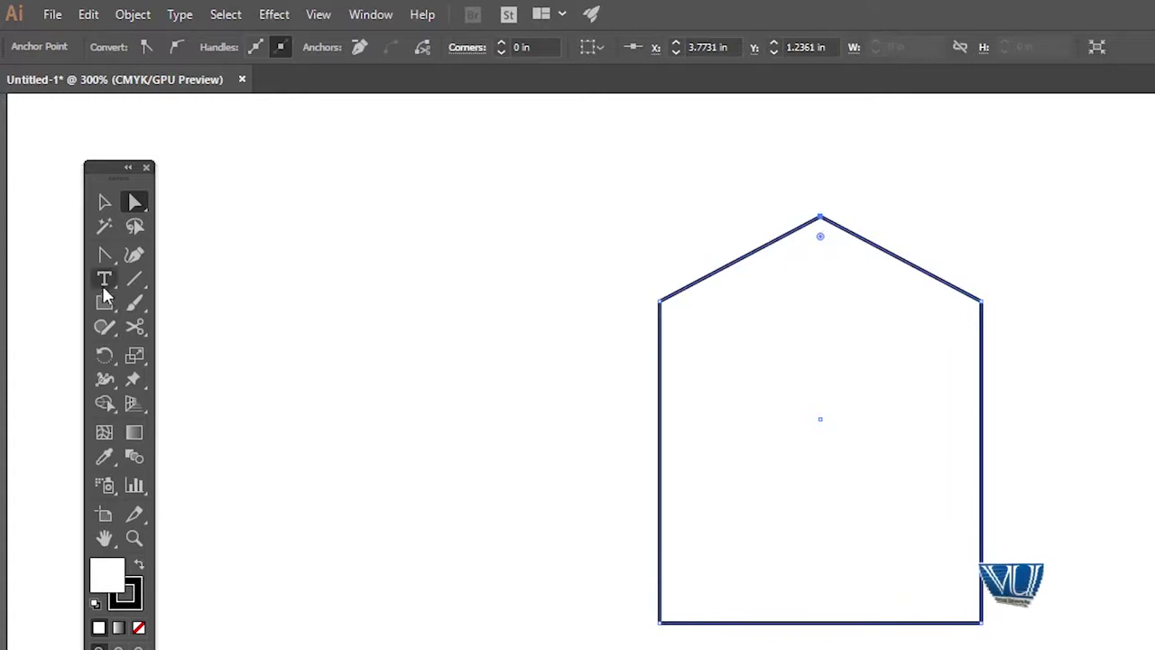
Round the peak into a smooth arch and deselect the shape
{"action": "left_click", "coordinate": [103, 255]}
{"action": "left_click", "coordinate": [819, 217]}
{"action": "mouse_move", "coordinate": [821, 221]}
{"action": "left_mouse_down"}
{"action": "mouse_move", "coordinate": [981, 209]}
{"action": "mouse_move", "coordinate": [950, 212]}
{"action": "left_mouse_up"}
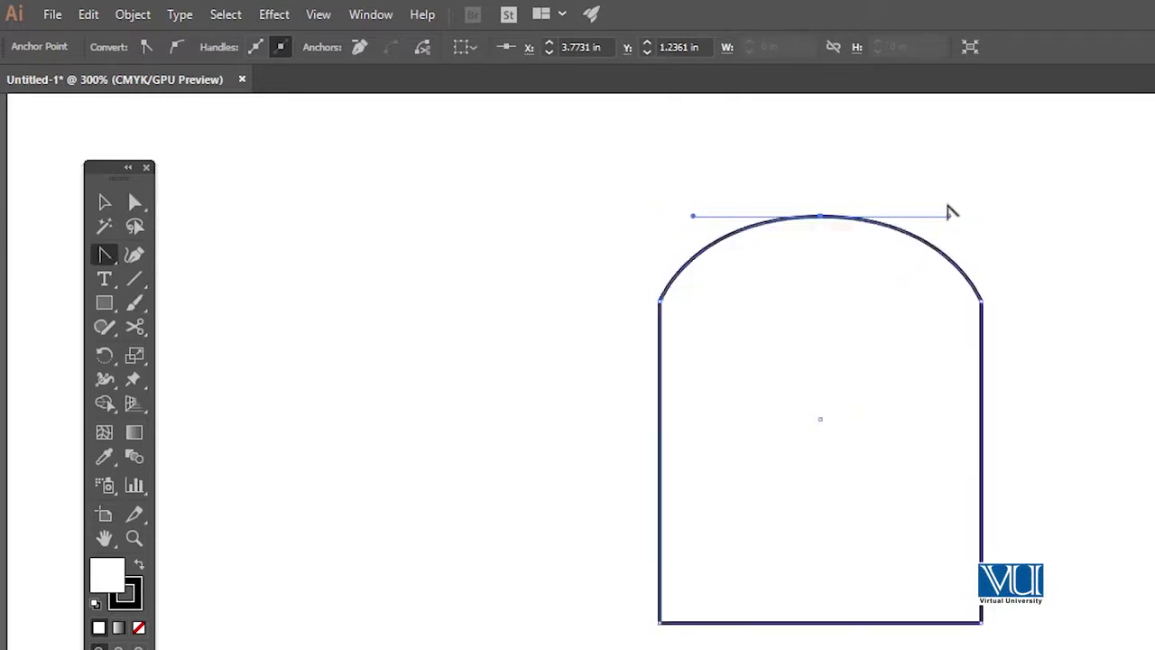
{"action": "key", "text": "v"}
{"action": "left_click", "coordinate": [1059, 301]}
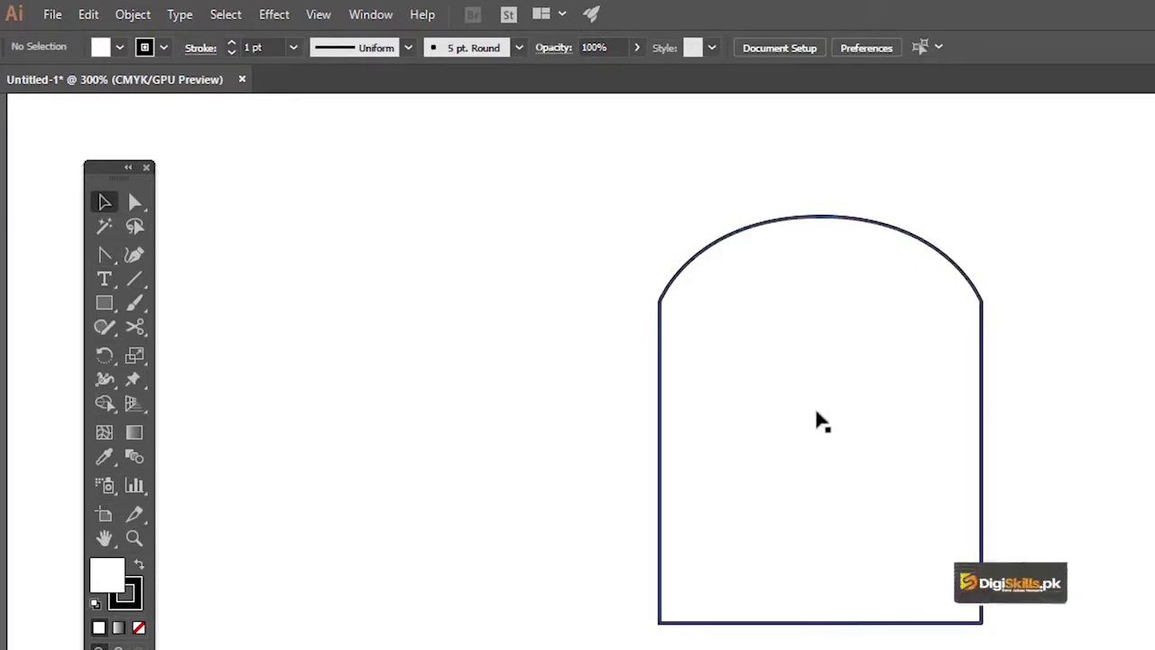
Move the arched shape about 2.4 in right to X 6.2182 in, redoing the first attempt
{"action": "key", "text": "z"}
{"action": "left_click", "coordinate": [819, 457], "text": "alt"}
{"action": "left_click", "coordinate": [812, 492], "text": "alt"}
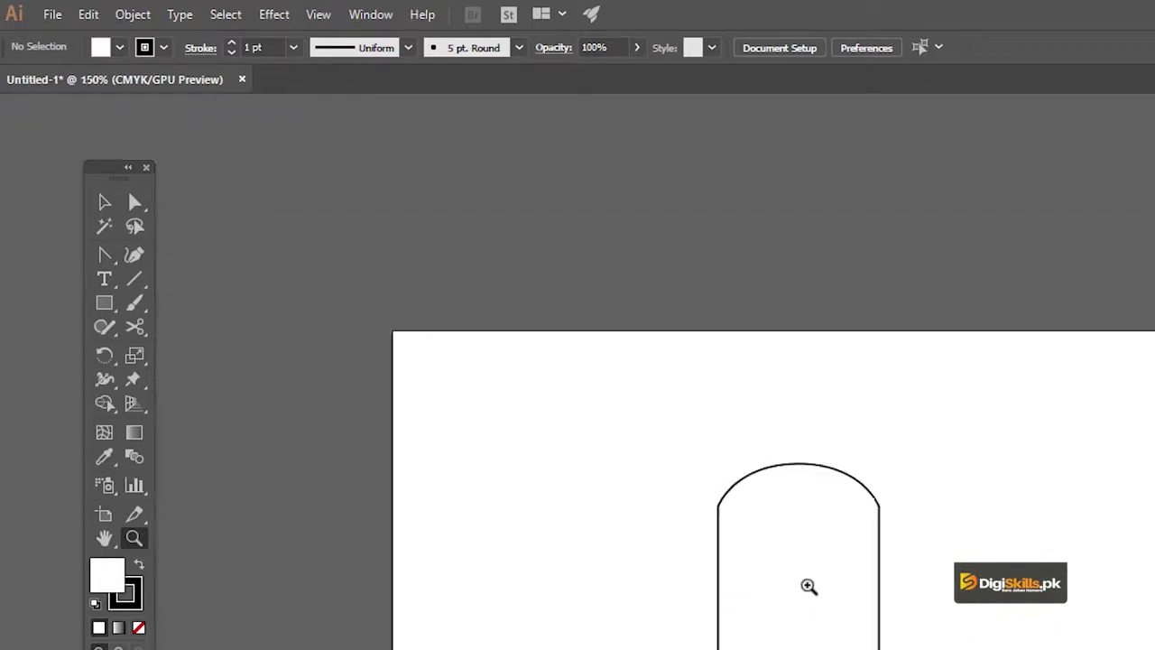
{"action": "left_click", "coordinate": [805, 585]}
{"action": "left_click", "coordinate": [785, 555]}
{"action": "key", "text": "v"}
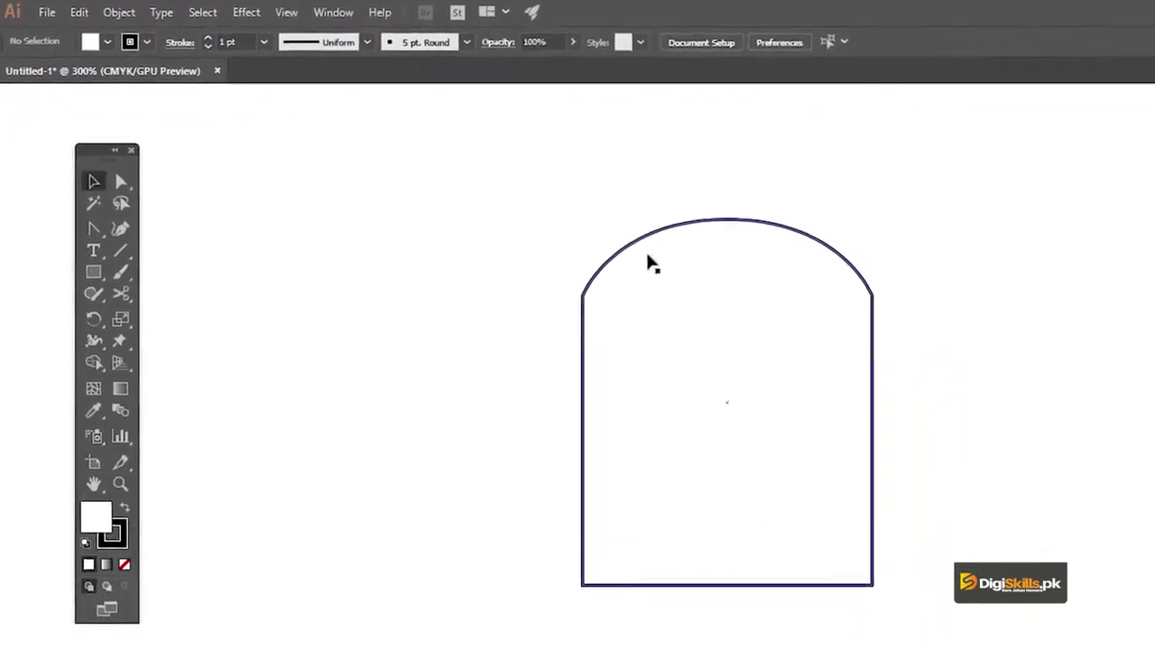
{"action": "left_click_drag", "start_coordinate": [607, 220], "coordinate": [878, 217]}
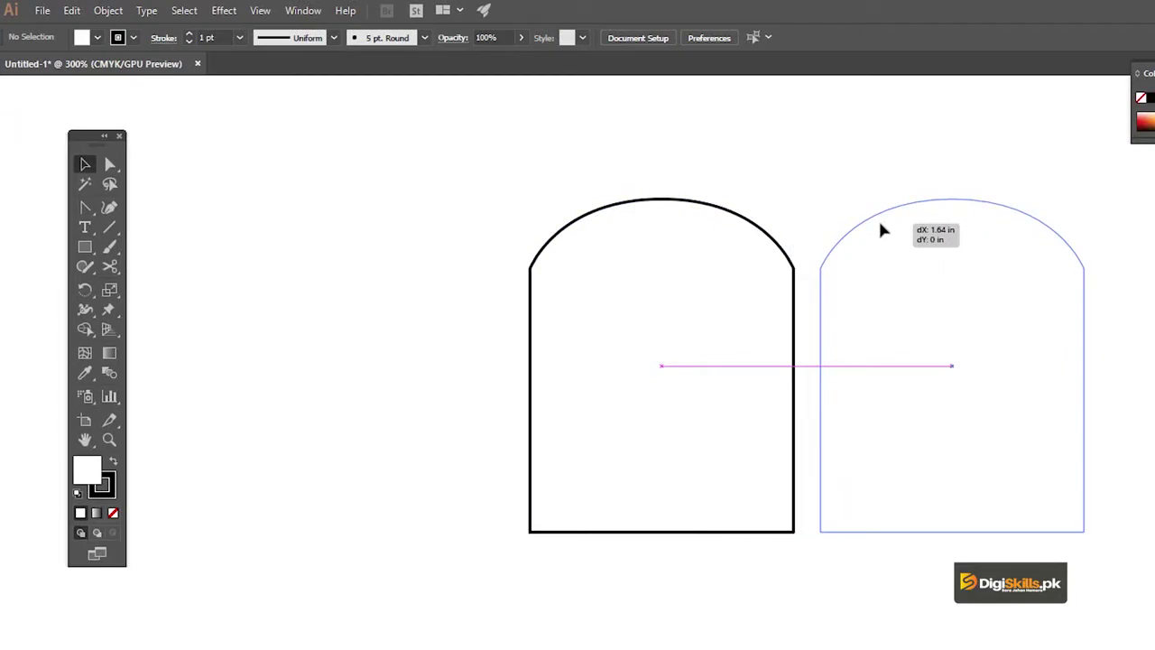
{"action": "left_click", "coordinate": [791, 144]}
{"action": "key", "text": "ctrl+z"}
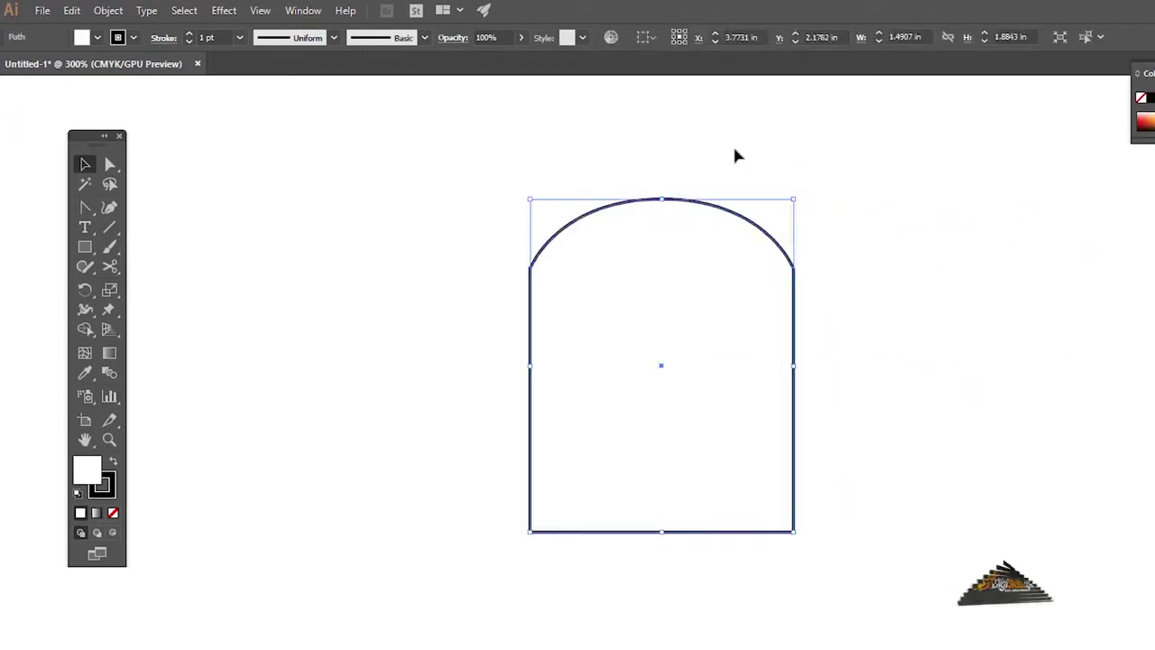
{"action": "left_click", "coordinate": [733, 152]}
{"action": "left_click_drag", "start_coordinate": [712, 201], "coordinate": [1144, 201]}
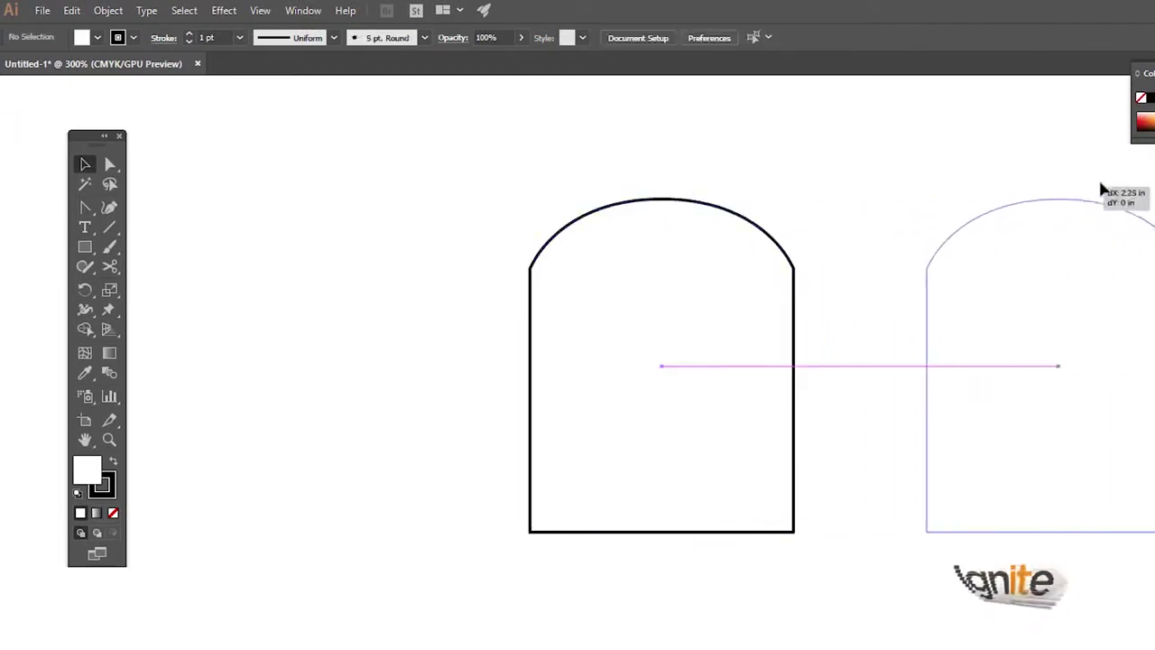
{"action": "left_click", "coordinate": [85, 250]}
Undo the accidental small polygon, then select and delete the arched shape
{"action": "key", "text": "Escape"}
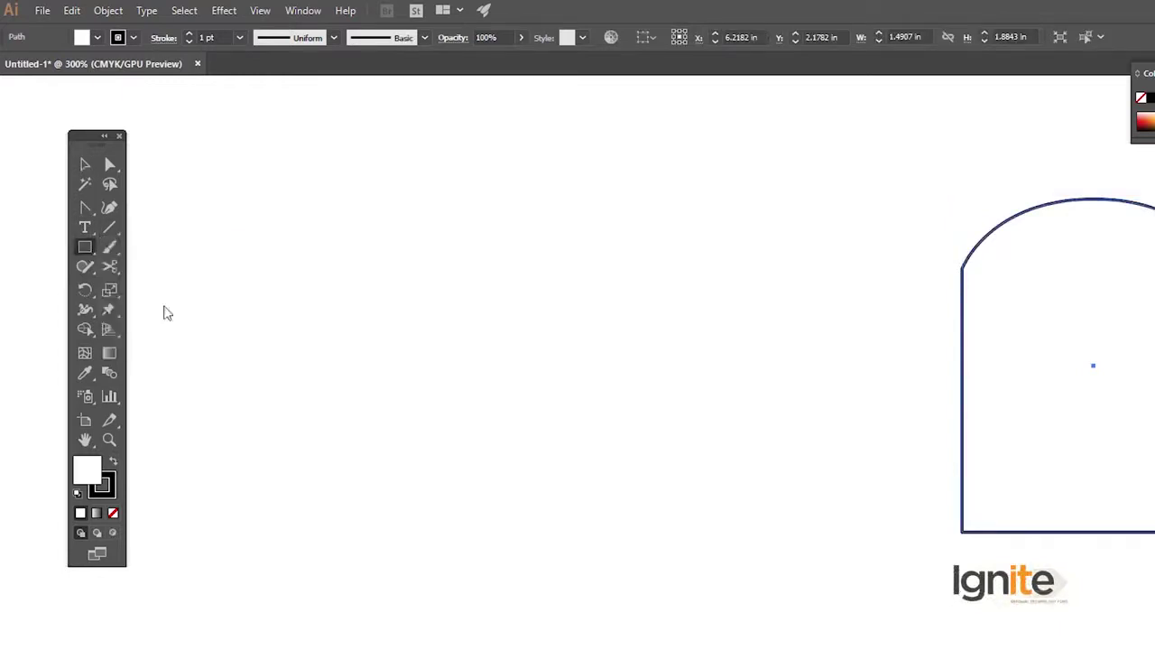
{"action": "key", "text": "shift+x"}
{"action": "left_click_drag", "start_coordinate": [505, 289], "coordinate": [578, 338]}
{"action": "key", "text": "ctrl+z"}
{"action": "key", "text": "ctrl+z"}
{"action": "key", "text": "ctrl+shift+a"}
{"action": "key", "text": "ctrl+shift+a"}
{"action": "key", "text": "v"}
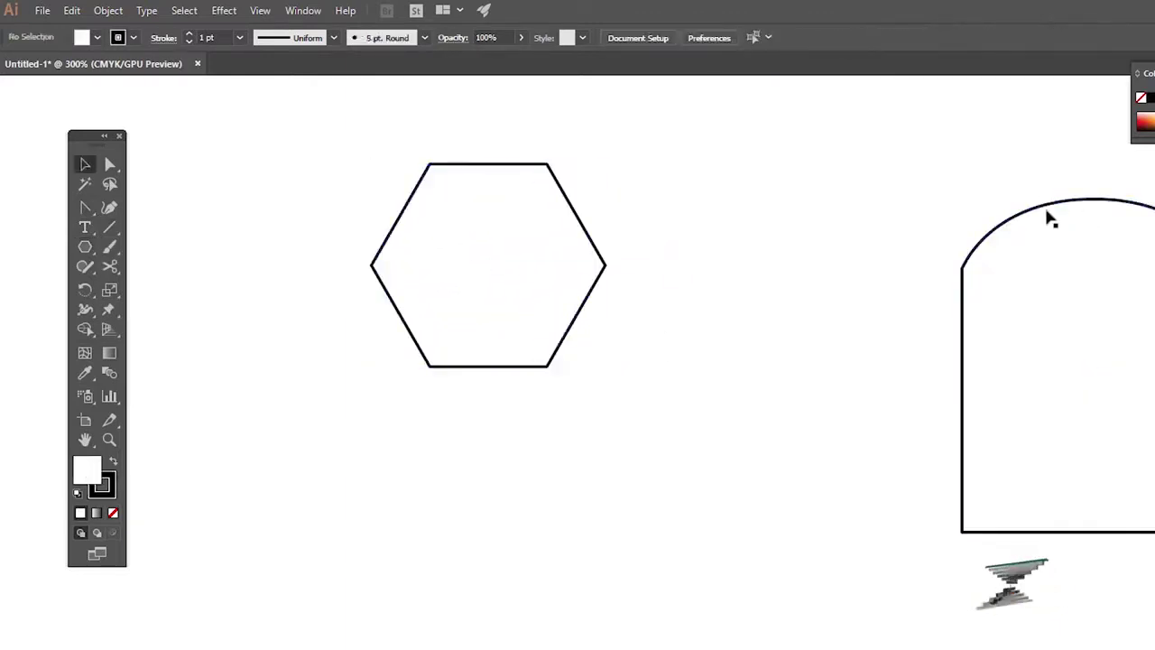
{"action": "left_click", "coordinate": [1049, 206]}
{"action": "key", "text": "Delete"}
Move the hexagon to the canvas centre and scale it up around its centre
{"action": "left_click_drag", "start_coordinate": [531, 169], "coordinate": [715, 292]}
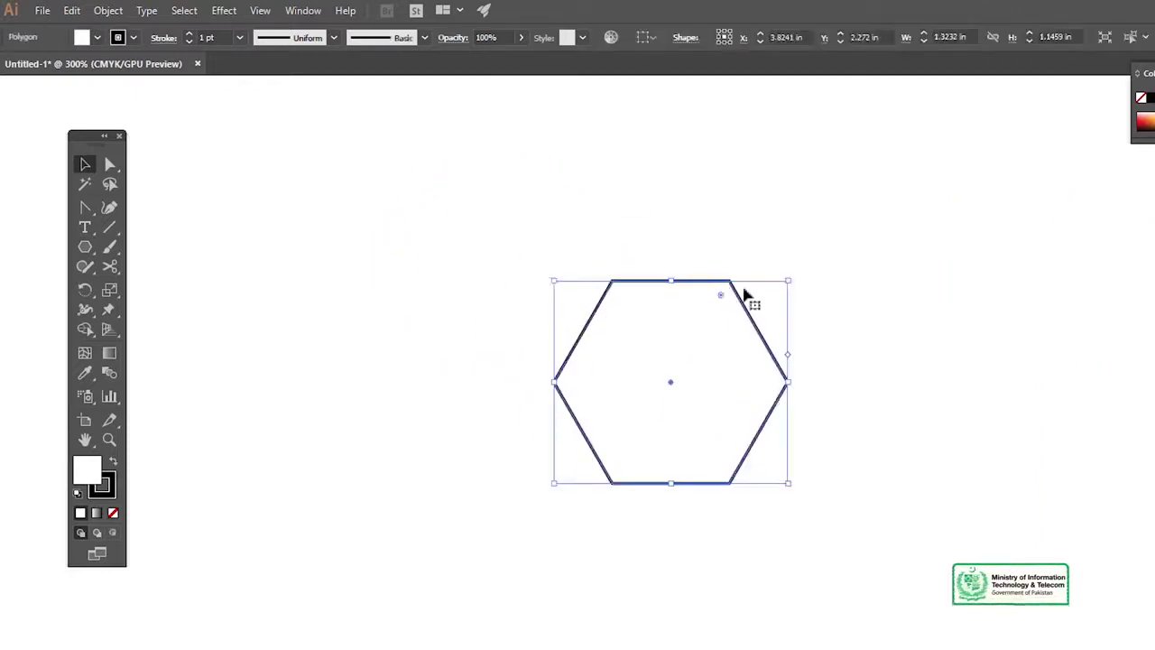
{"action": "left_click_drag", "start_coordinate": [800, 276], "coordinate": [855, 255]}
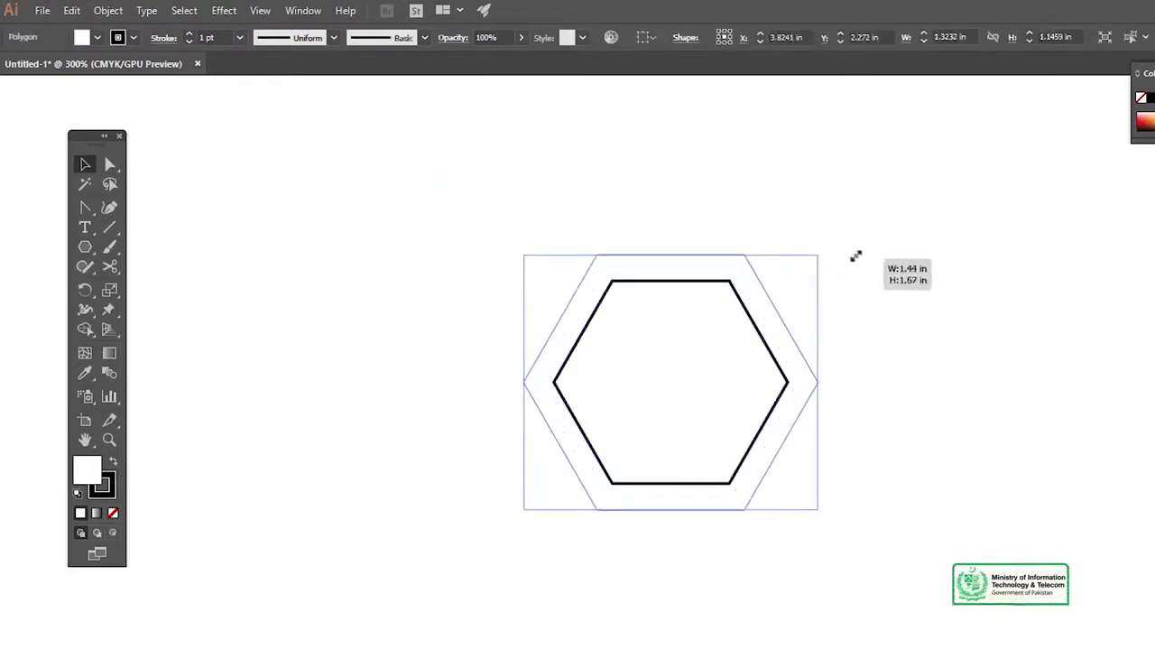
{"action": "left_click", "coordinate": [635, 239]}
{"action": "left_click", "coordinate": [633, 256]}
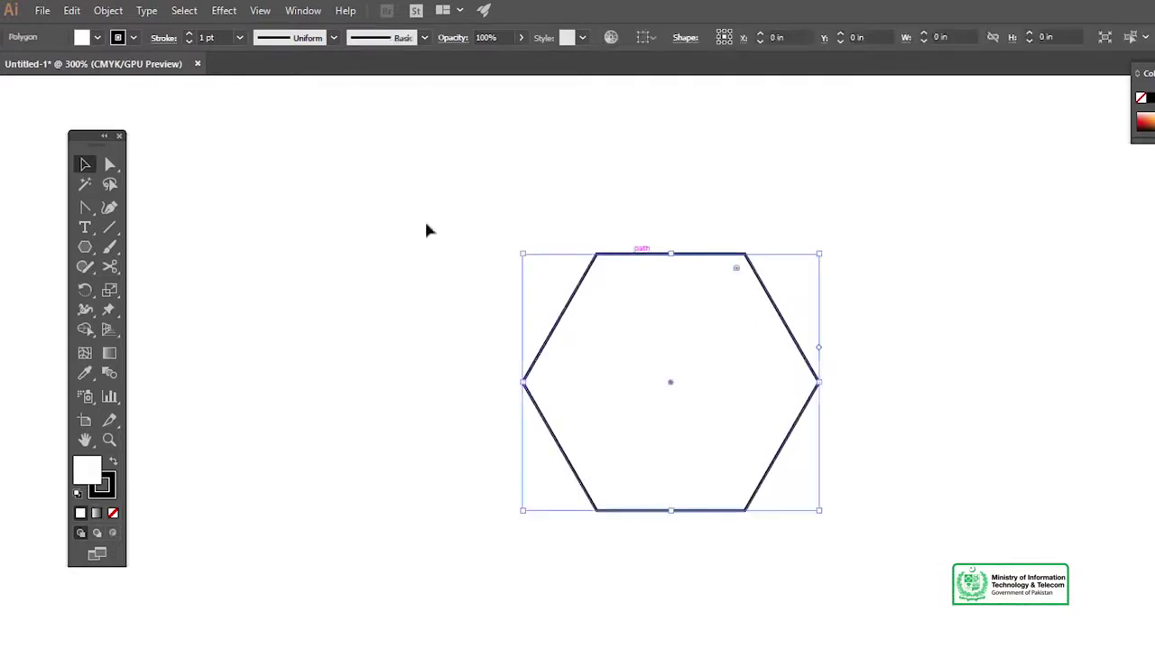
Use the Anchor Point tool to curve each hexagon side outward and smooth the top anchor
{"action": "left_click_drag", "start_coordinate": [85, 206], "coordinate": [154, 264]}
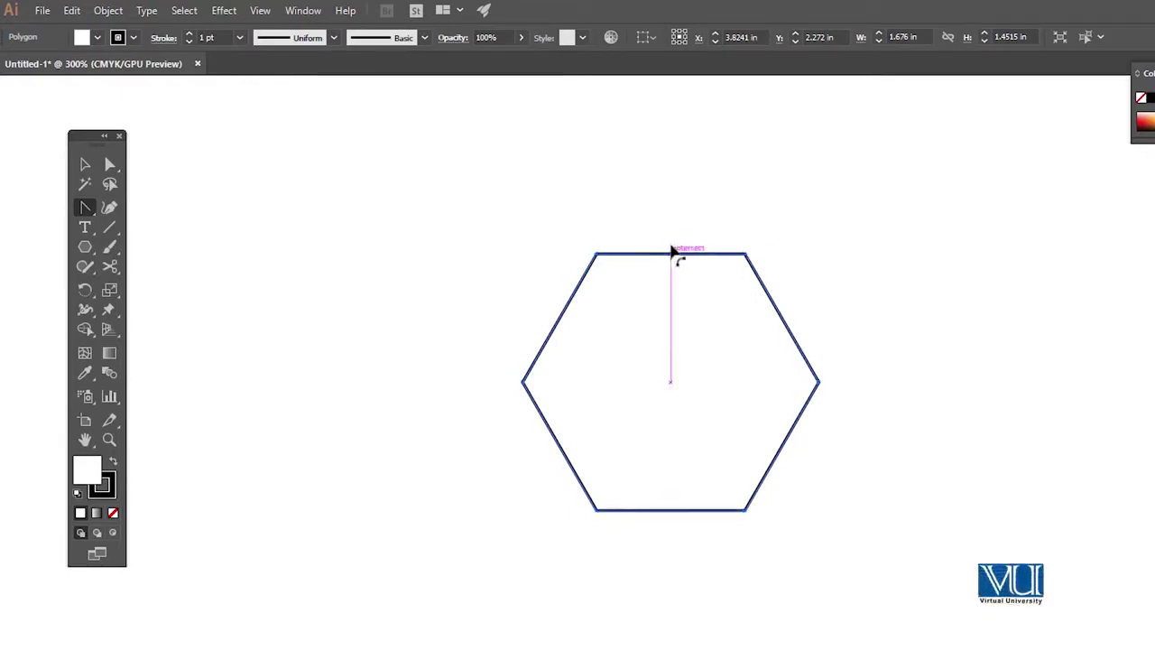
{"action": "left_click_drag", "start_coordinate": [672, 252], "coordinate": [676, 225]}
{"action": "left_click_drag", "start_coordinate": [782, 325], "coordinate": [800, 308]}
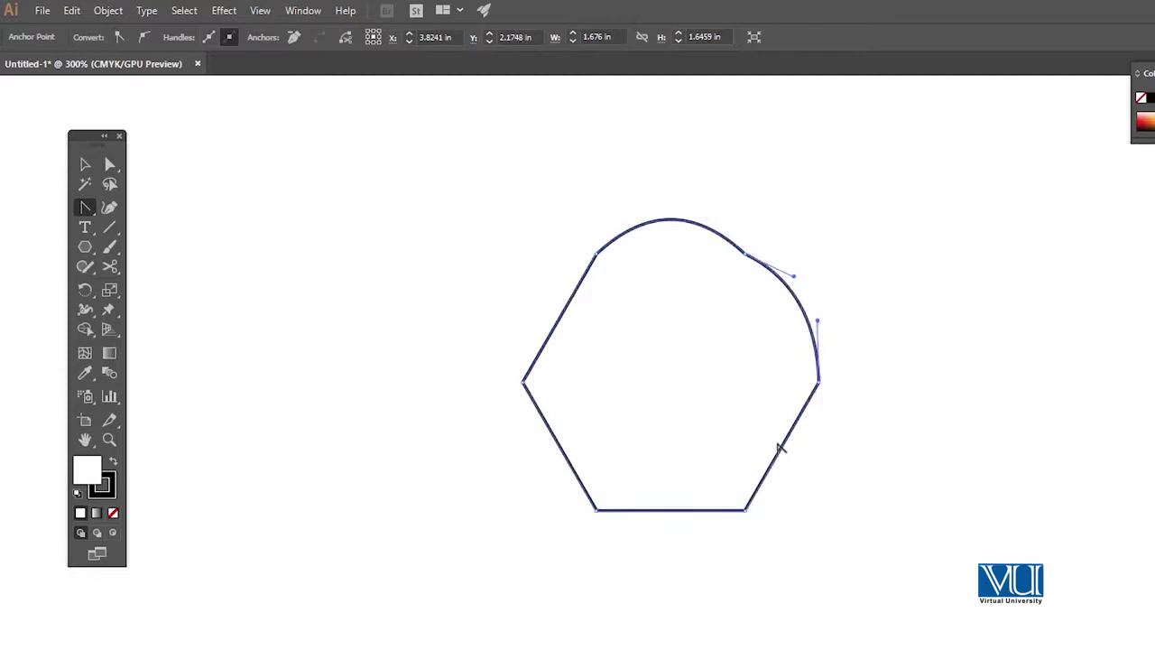
{"action": "left_click_drag", "start_coordinate": [790, 450], "coordinate": [814, 465]}
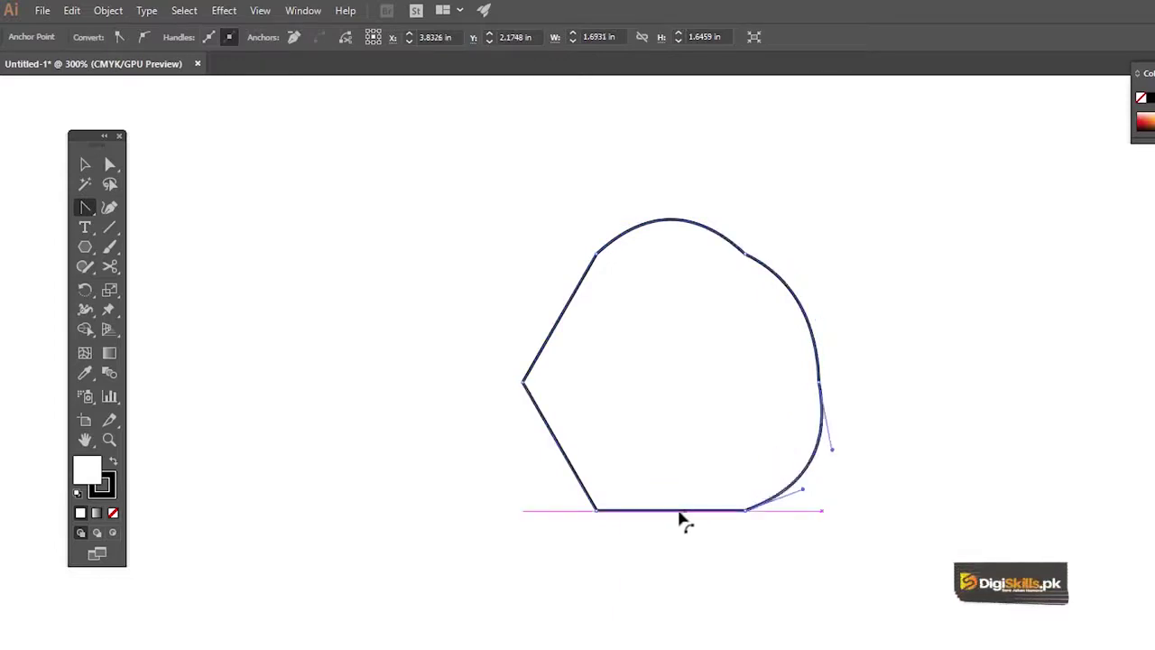
{"action": "left_click_drag", "start_coordinate": [673, 514], "coordinate": [677, 541]}
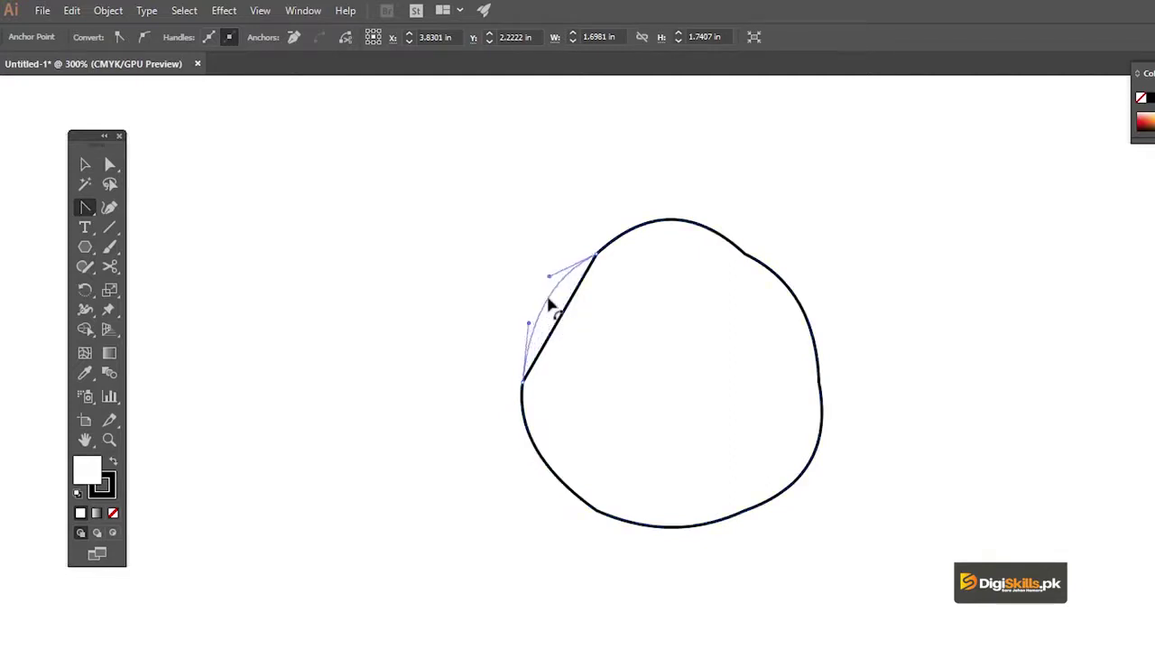
{"action": "left_click_drag", "start_coordinate": [548, 300], "coordinate": [549, 302]}
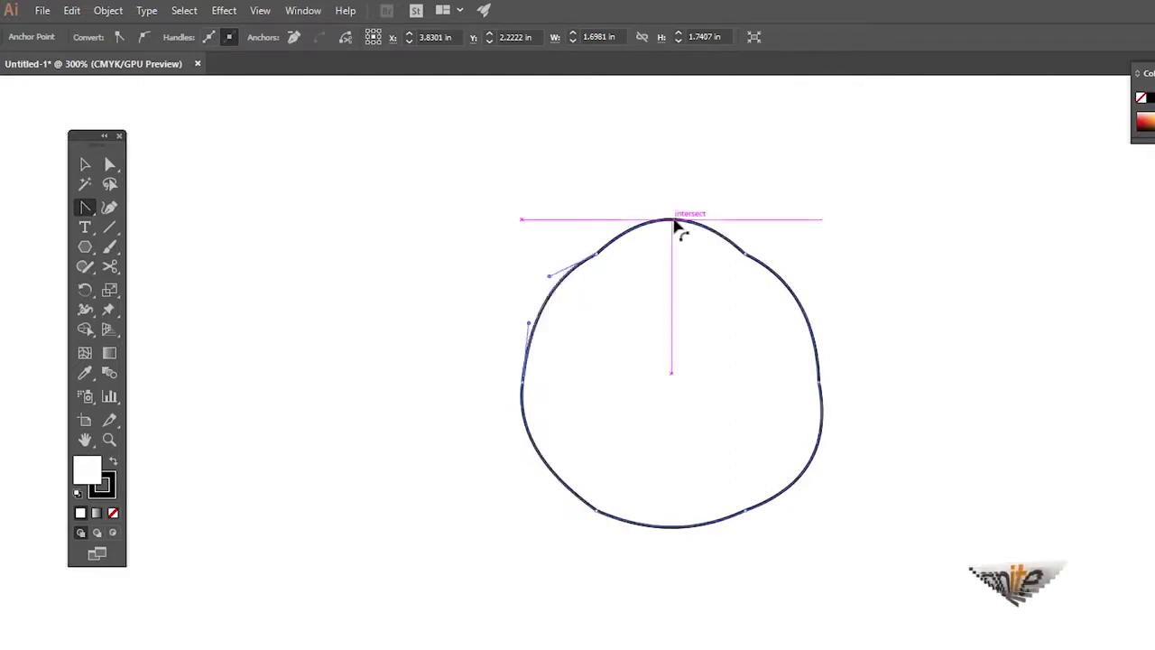
{"action": "left_click_drag", "start_coordinate": [672, 220], "coordinate": [696, 209]}
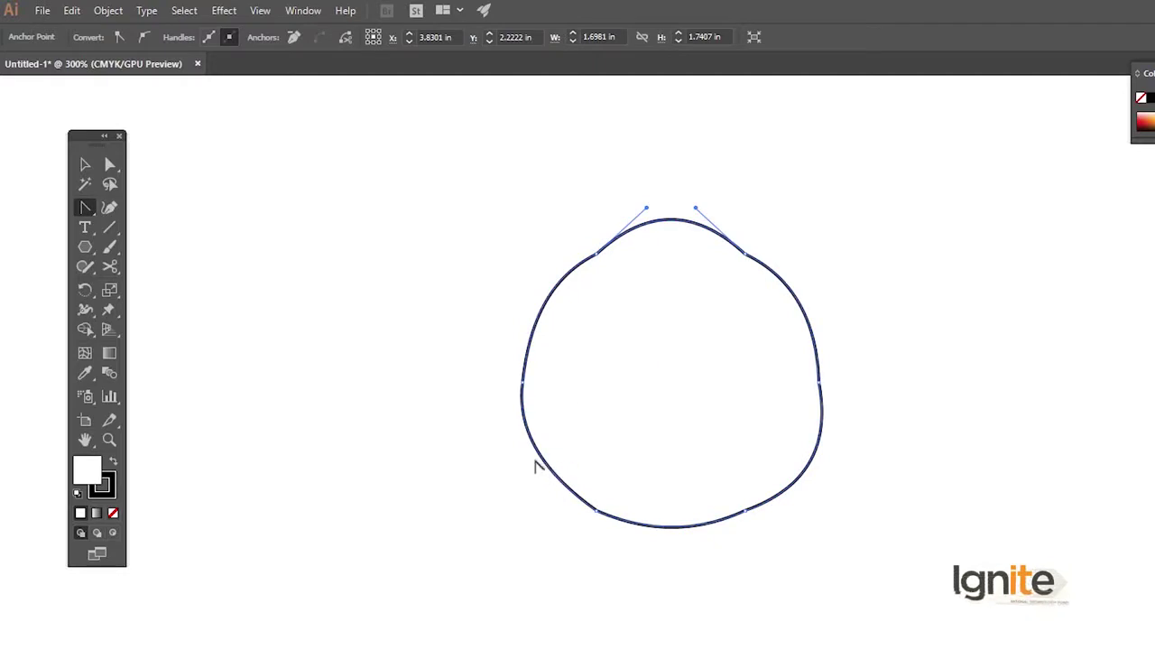
{"action": "left_click", "coordinate": [524, 382]}
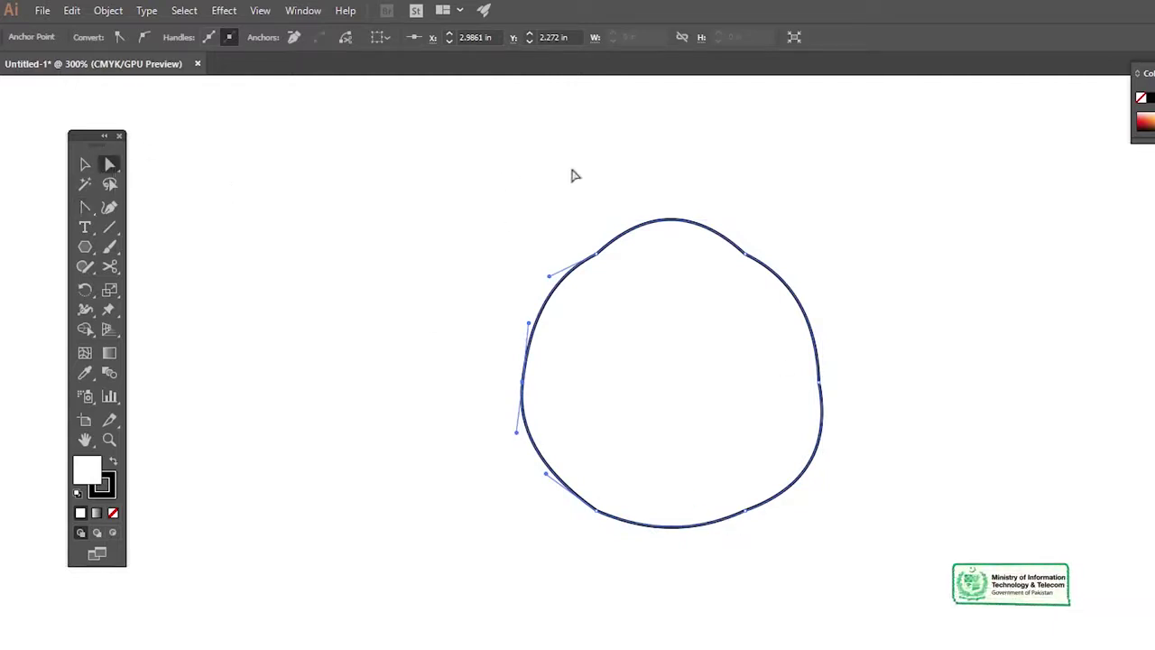
Reshape the bottom-left, bottom-right, right and left curves with Direct Selection
{"action": "left_click", "coordinate": [682, 217]}
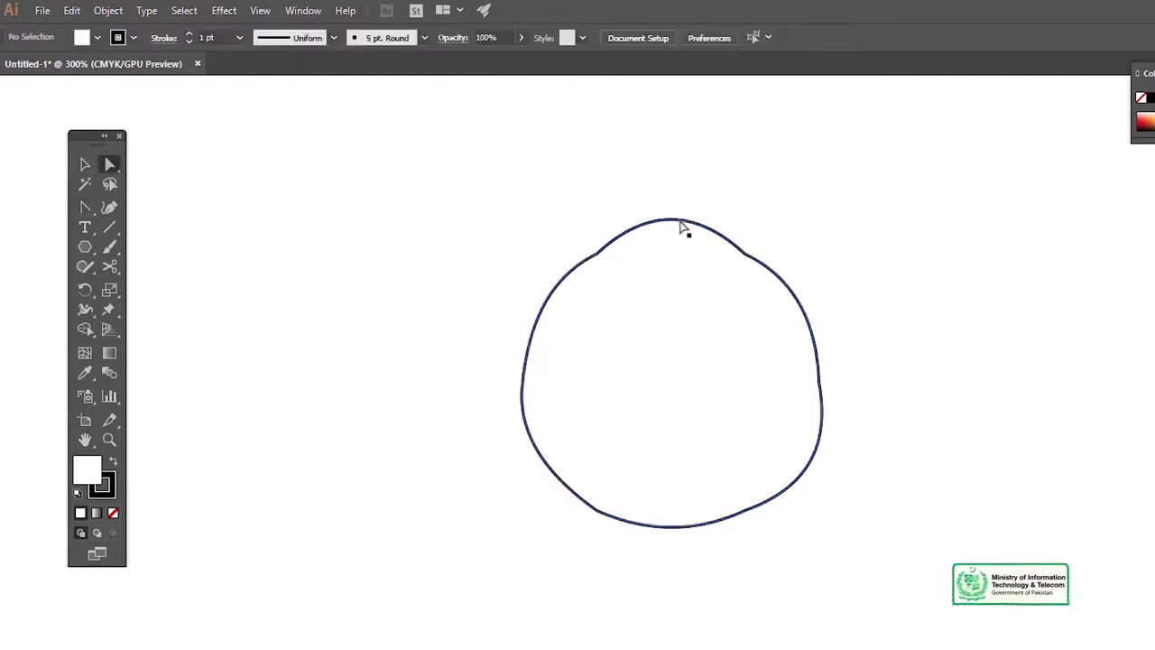
{"action": "left_click", "coordinate": [683, 227]}
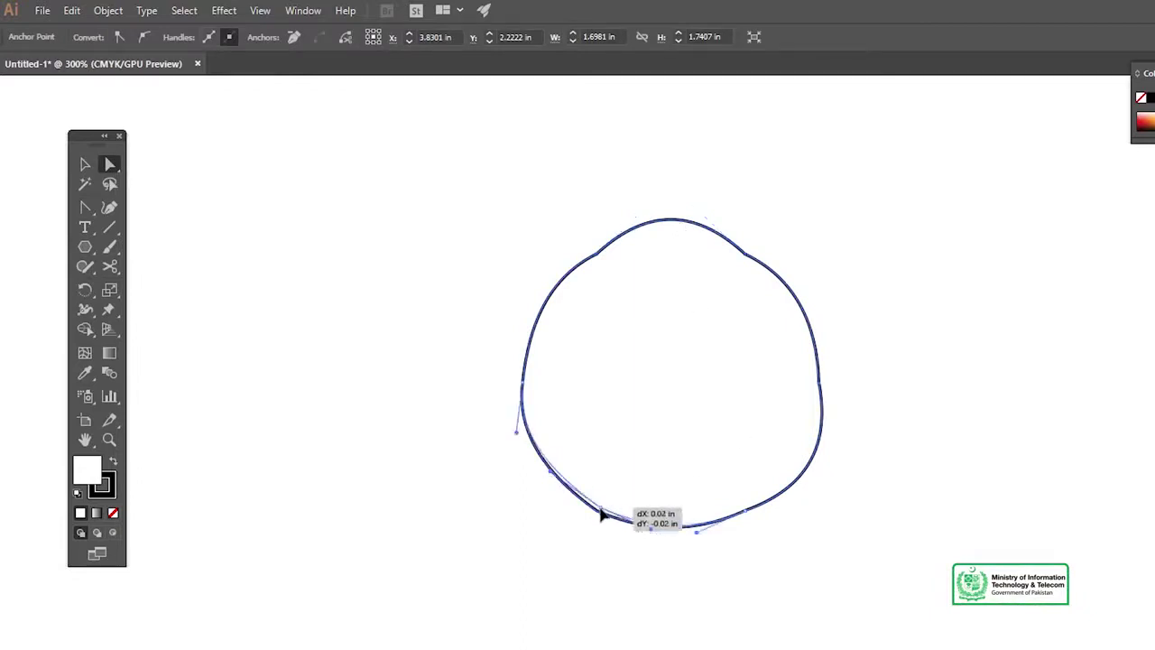
{"action": "left_click_drag", "start_coordinate": [600, 513], "coordinate": [602, 511]}
{"action": "left_click_drag", "start_coordinate": [748, 515], "coordinate": [742, 511]}
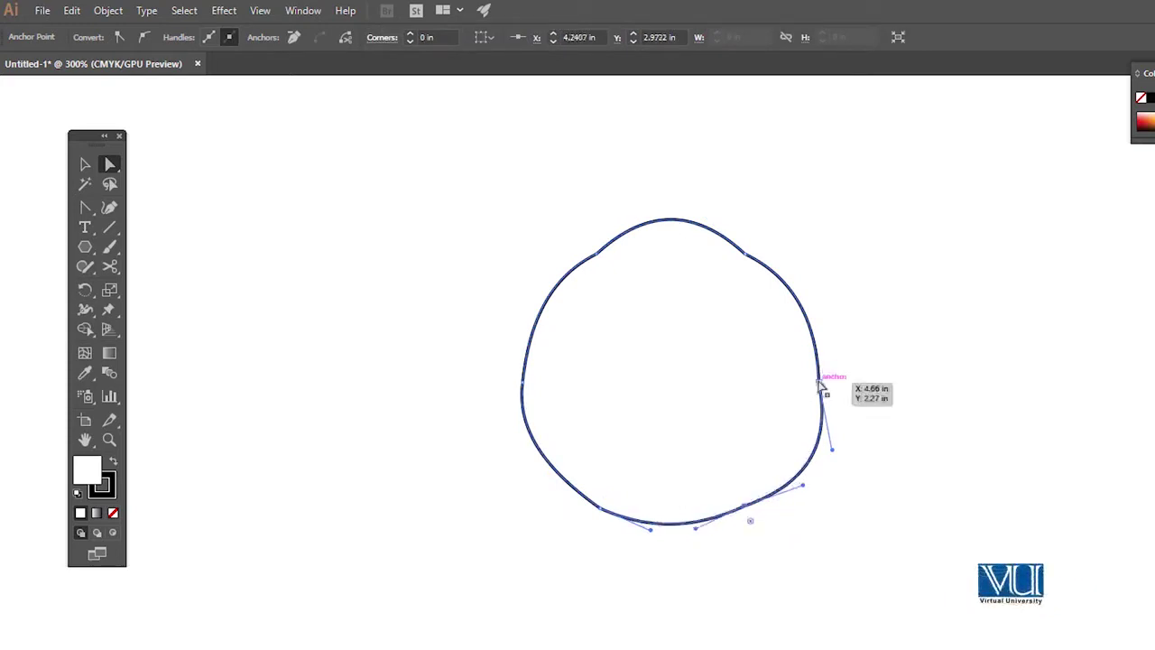
{"action": "left_click_drag", "start_coordinate": [808, 384], "coordinate": [816, 380]}
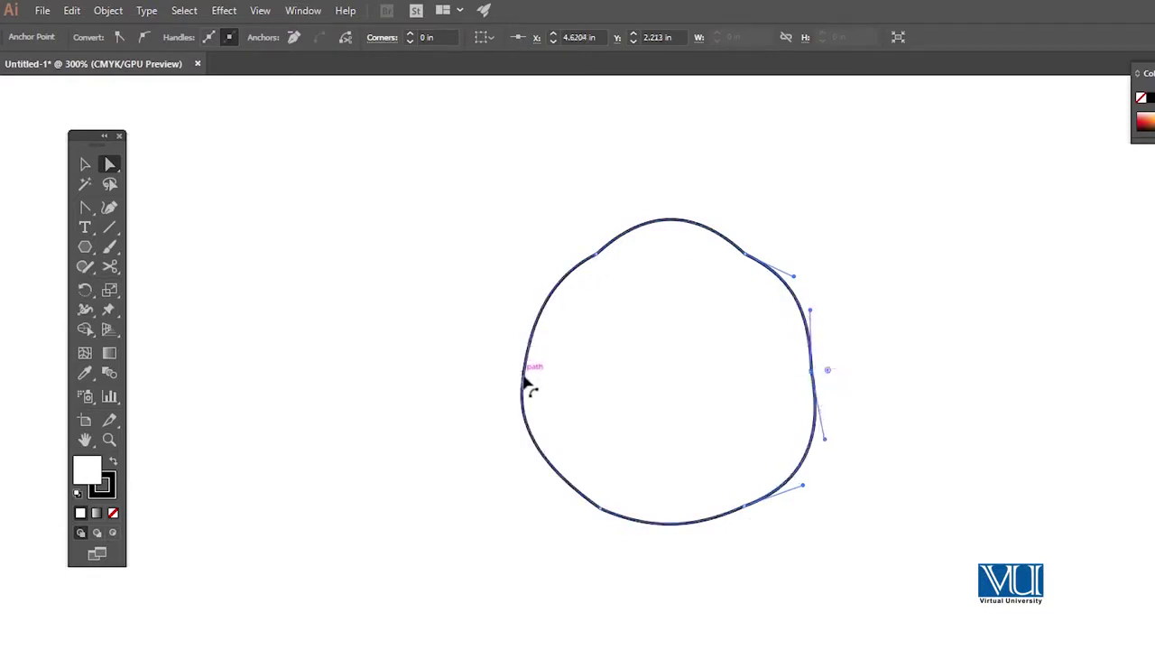
{"action": "left_click_drag", "start_coordinate": [527, 374], "coordinate": [526, 372]}
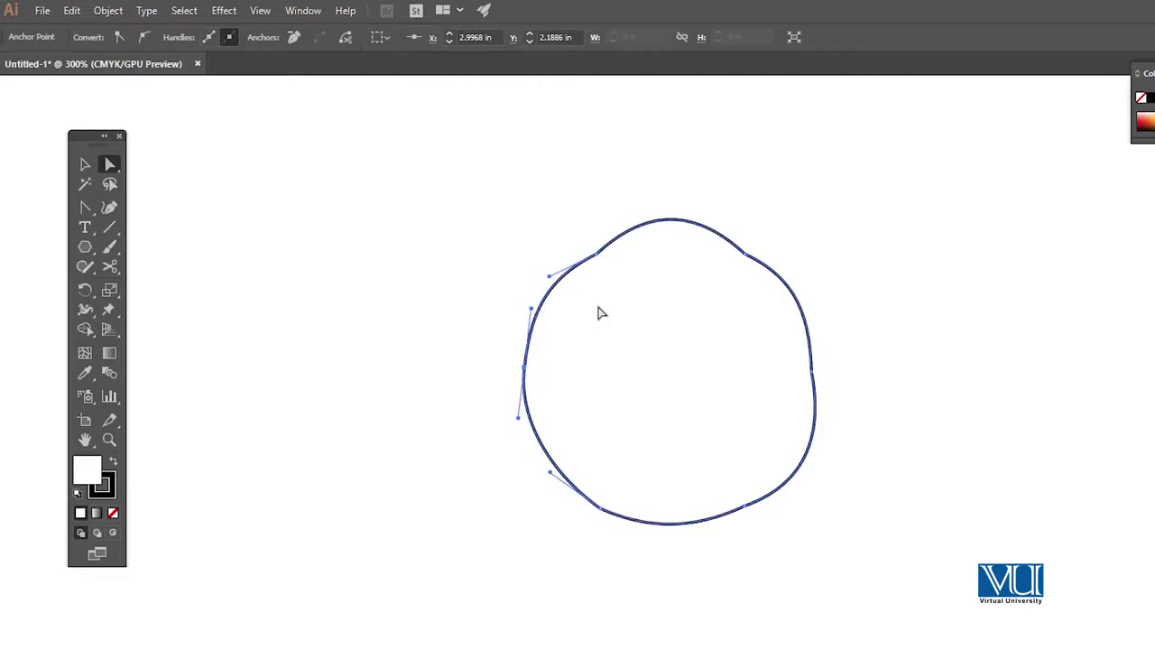
Bulge the lower-right, lower-left and bottom segments outward into even rounded lobes
{"action": "left_click", "coordinate": [535, 173]}
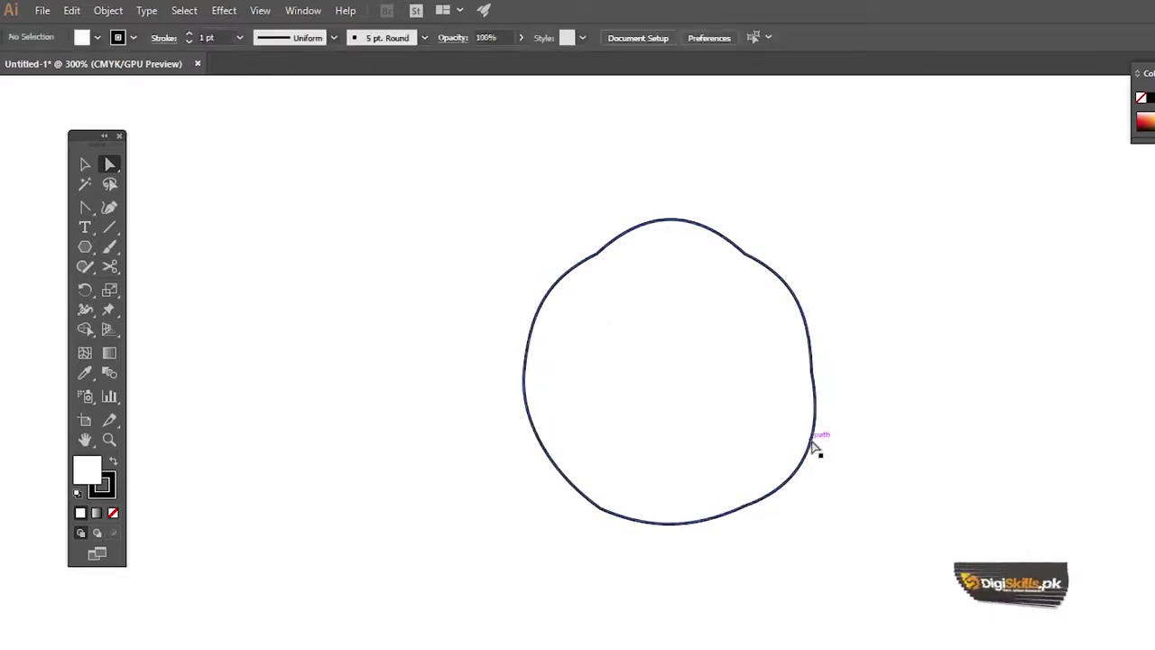
{"action": "left_click_drag", "start_coordinate": [814, 454], "coordinate": [819, 458]}
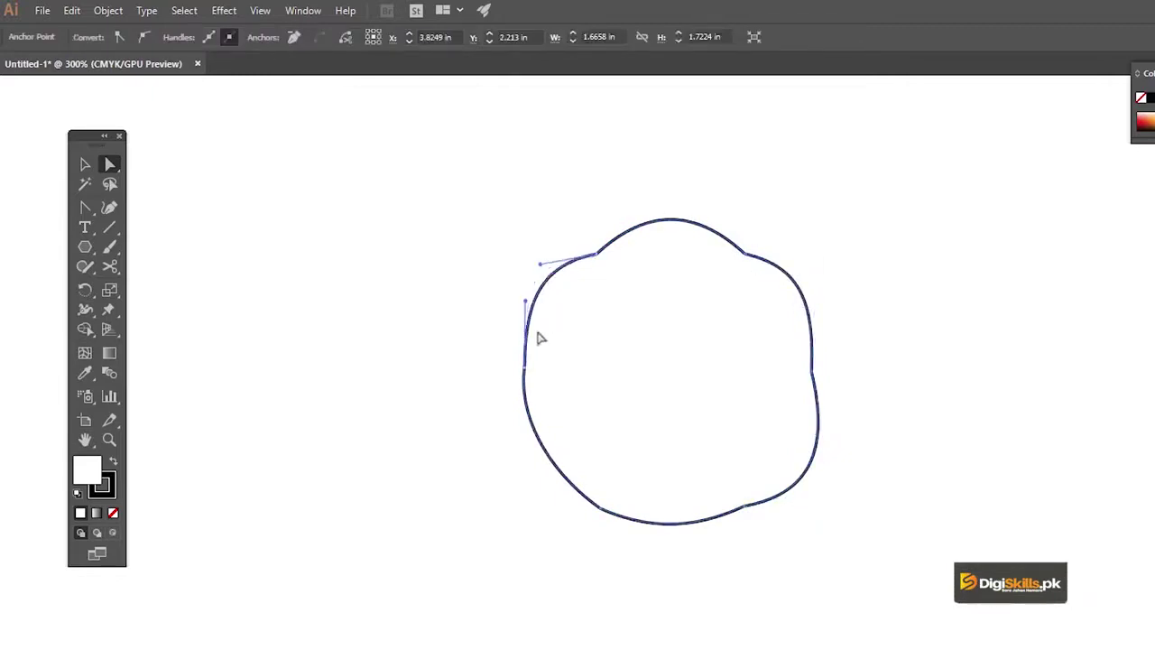
{"action": "left_click_drag", "start_coordinate": [531, 439], "coordinate": [528, 444]}
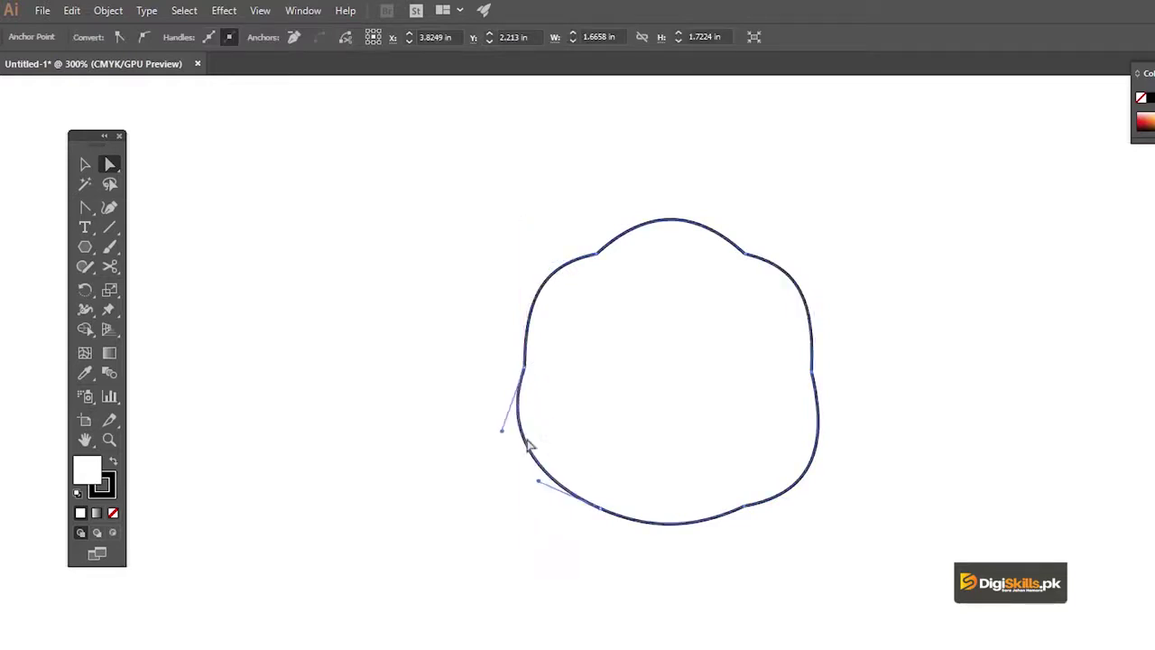
{"action": "left_click_drag", "start_coordinate": [668, 540], "coordinate": [669, 549]}
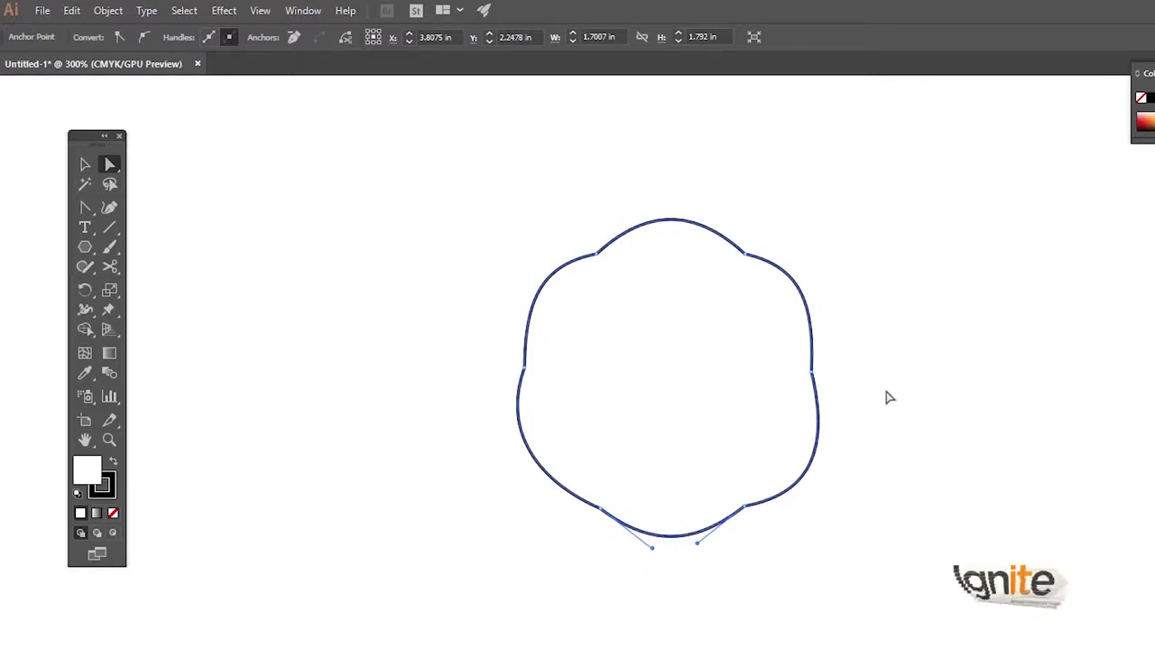
{"action": "left_click", "coordinate": [831, 439]}
{"action": "key", "text": "z"}
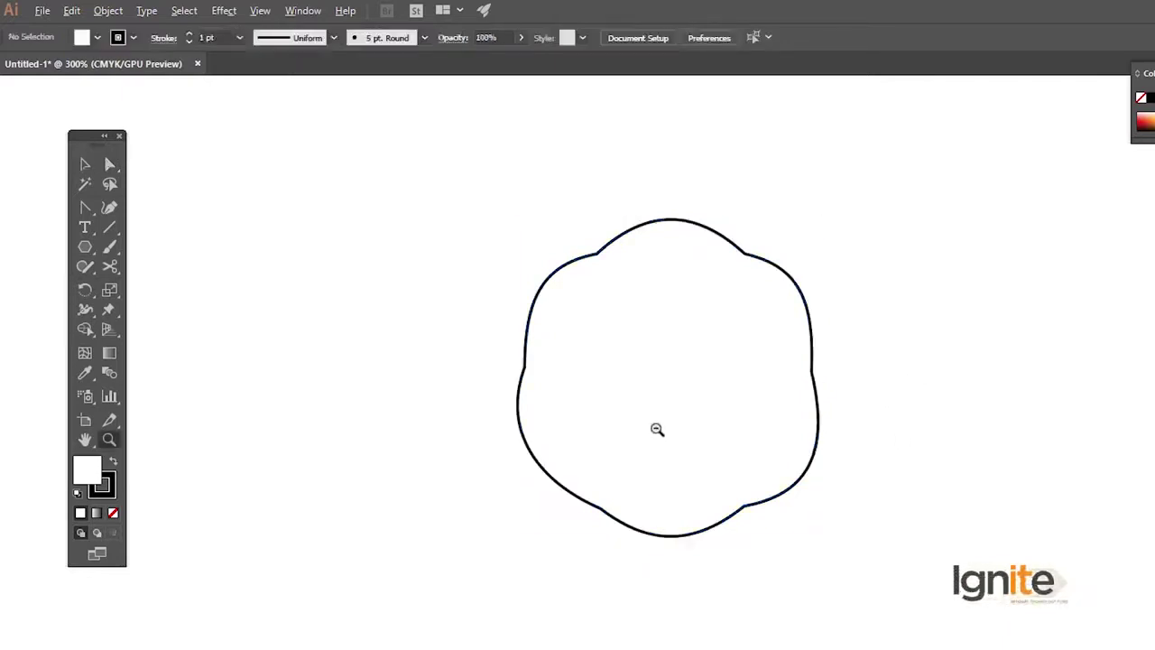
{"action": "left_click", "coordinate": [658, 427], "text": "alt"}
{"action": "left_click", "coordinate": [662, 434], "text": "alt"}
{"action": "left_click", "coordinate": [670, 469], "text": "alt"}
{"action": "left_click", "coordinate": [670, 469]}
{"action": "left_click", "coordinate": [650, 431]}
{"action": "key", "text": "v"}
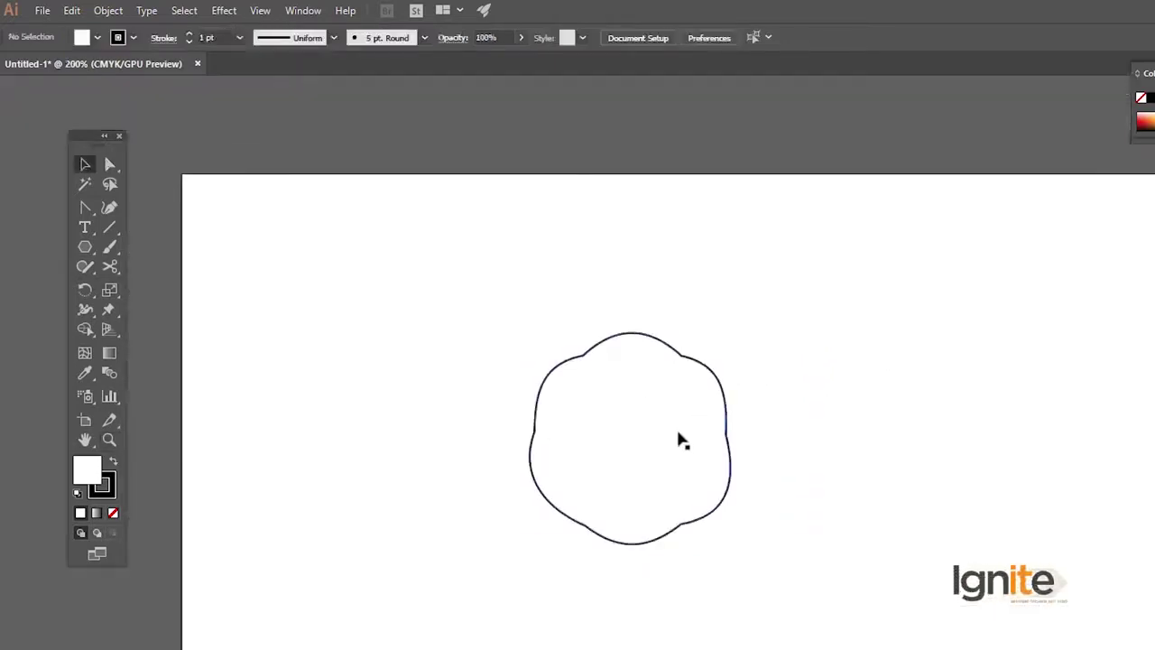